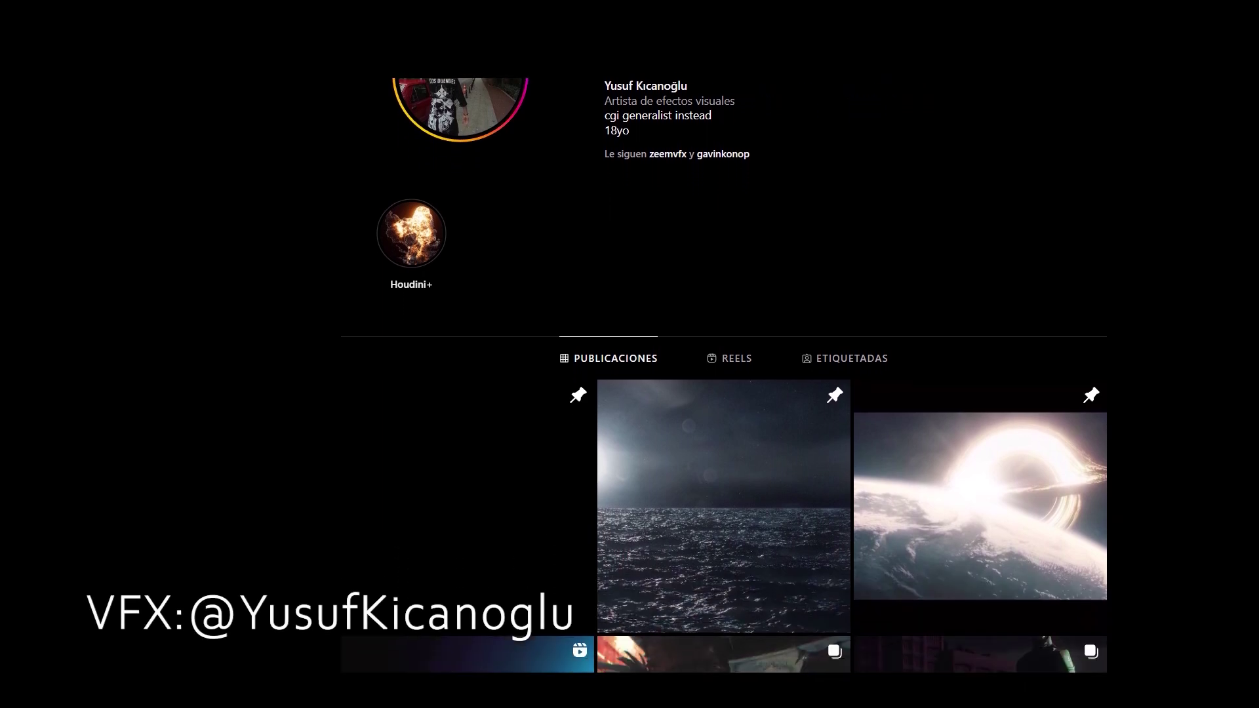
- View the night ocean post on the VFX artist's Instagram profile, then close it
left_click(816, 461)
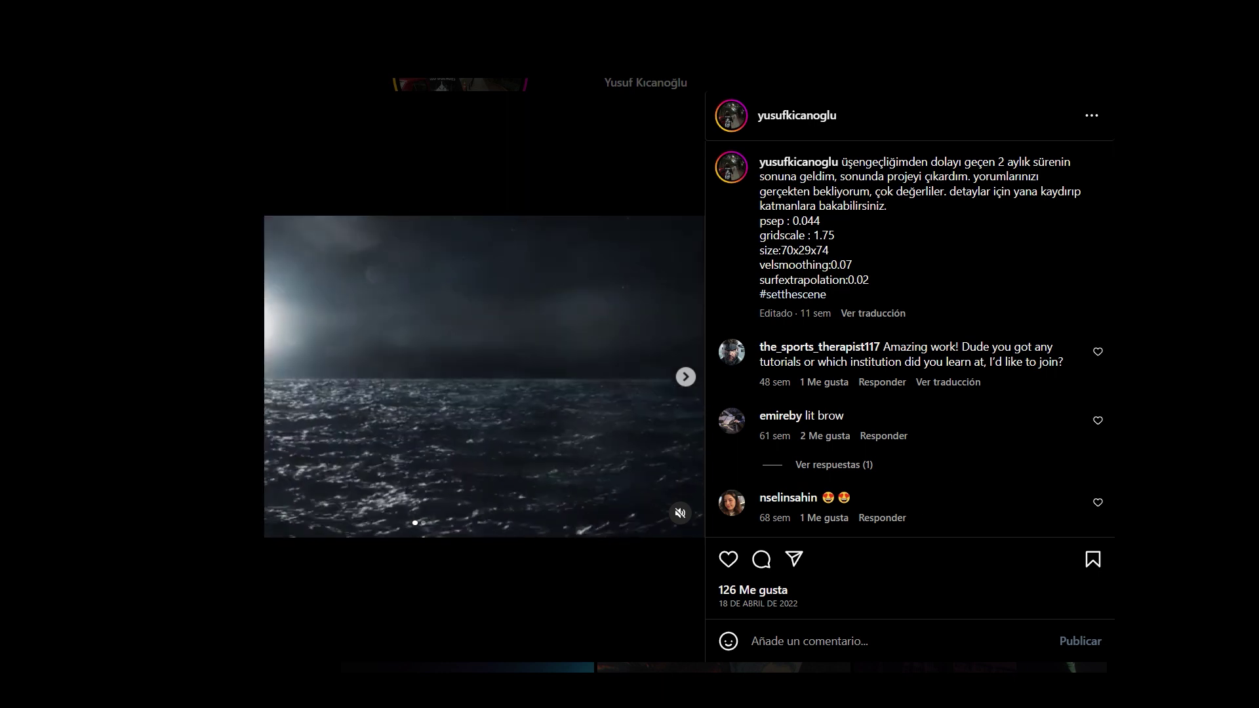
key("Escape")
scroll(724, 459, "down", 5)
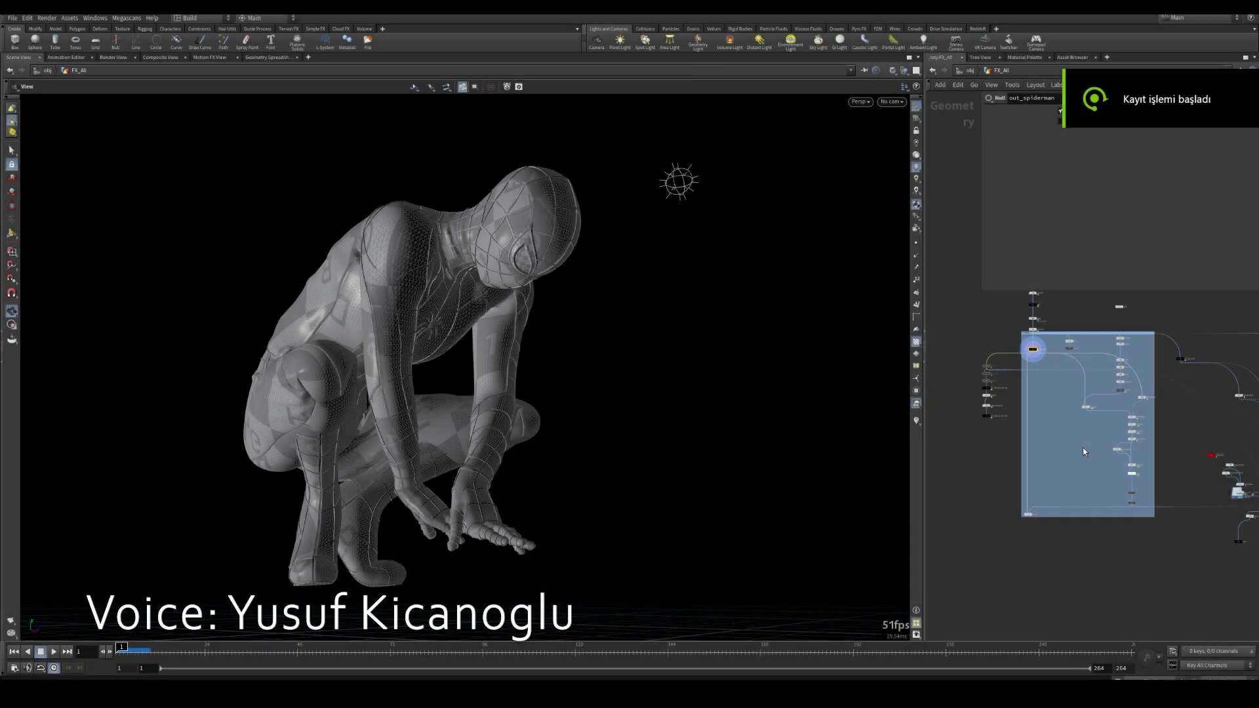
- Switch to Houdini and inspect the out_spiderman model from another angle while scrubbing its first frames
scroll(1051, 346, "up", 5)
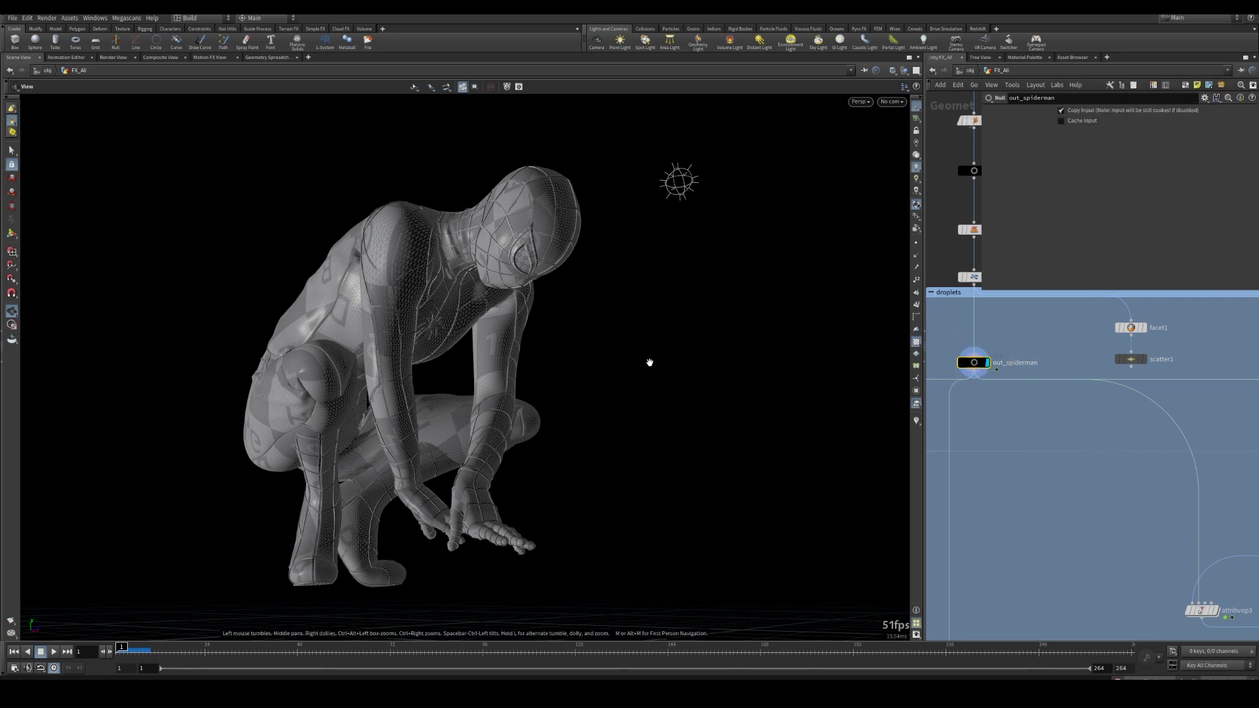
left_click_drag(649, 360, 564, 359)
mouse_move(140, 651)
left_mouse_down()
mouse_move(206, 650)
mouse_move(118, 653)
left_mouse_up()
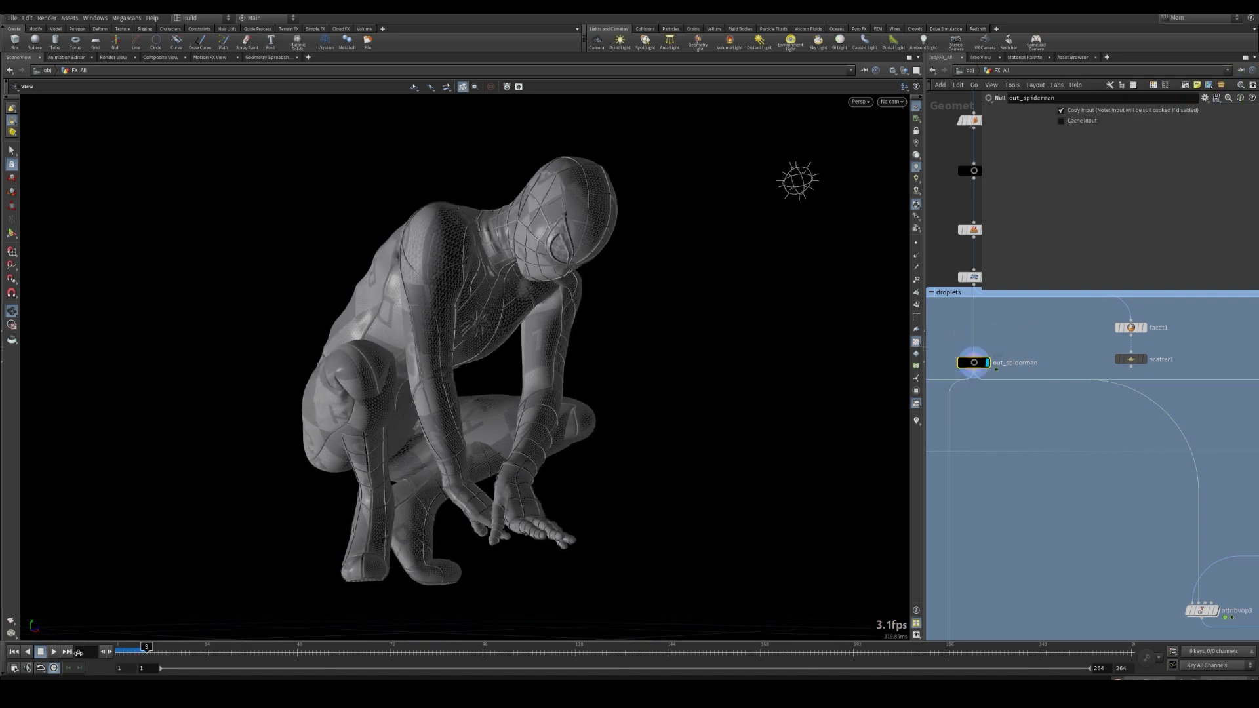
- Display the attribvop1 node's points in the droplets network and scrub through the first frames
scroll(990, 420, "down", 8)
scroll(1085, 491, "up", 8)
left_click(1068, 422)
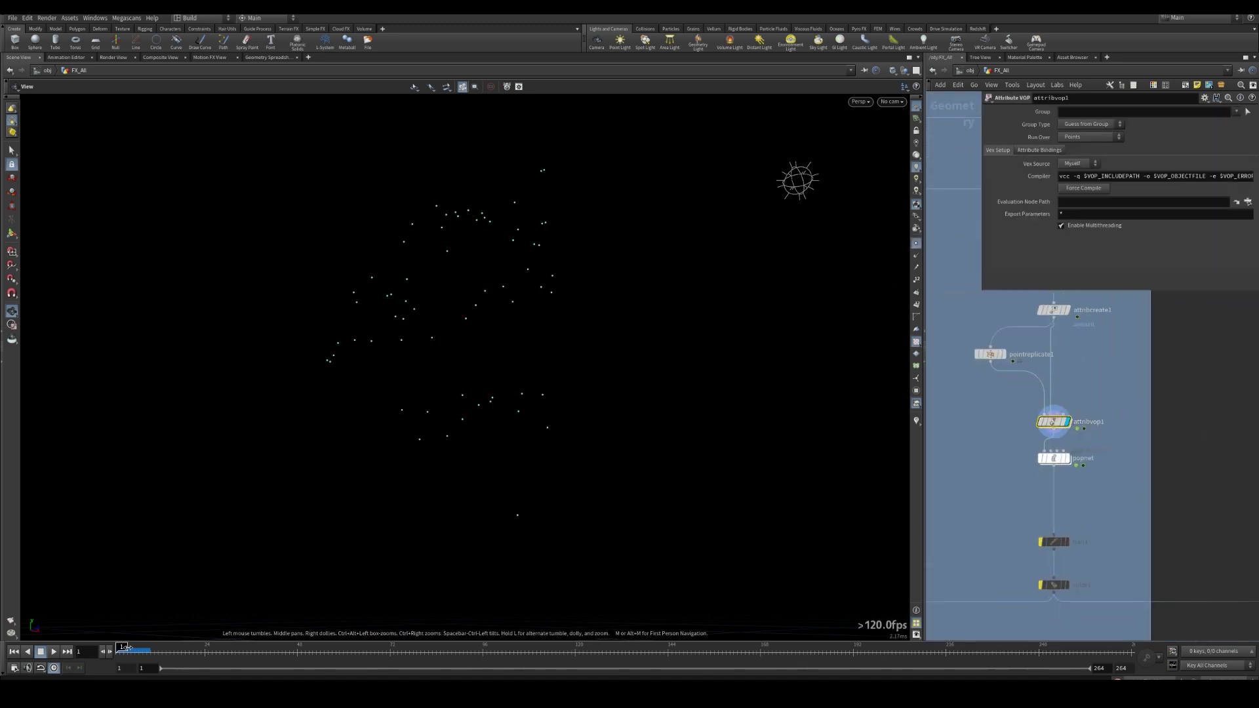
left_click_drag(126, 647, 142, 648)
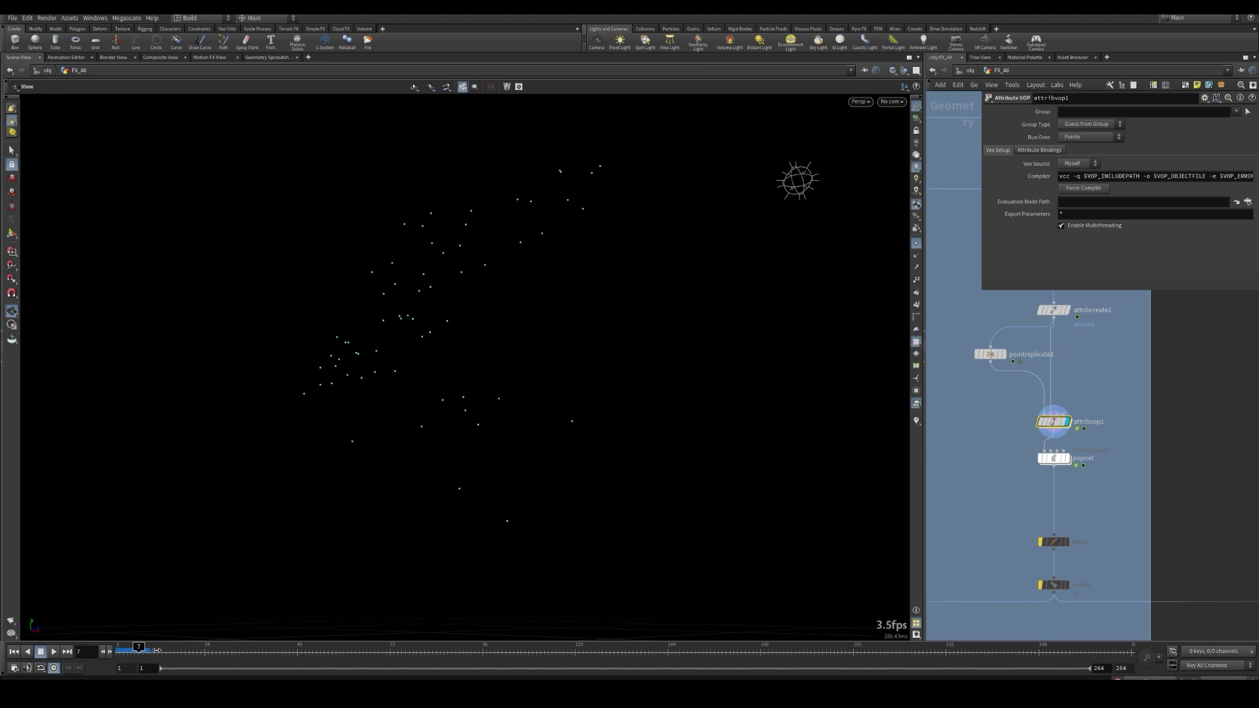
- Display the popnet particle simulation, play it and scrub back to the start
left_click(1064, 459)
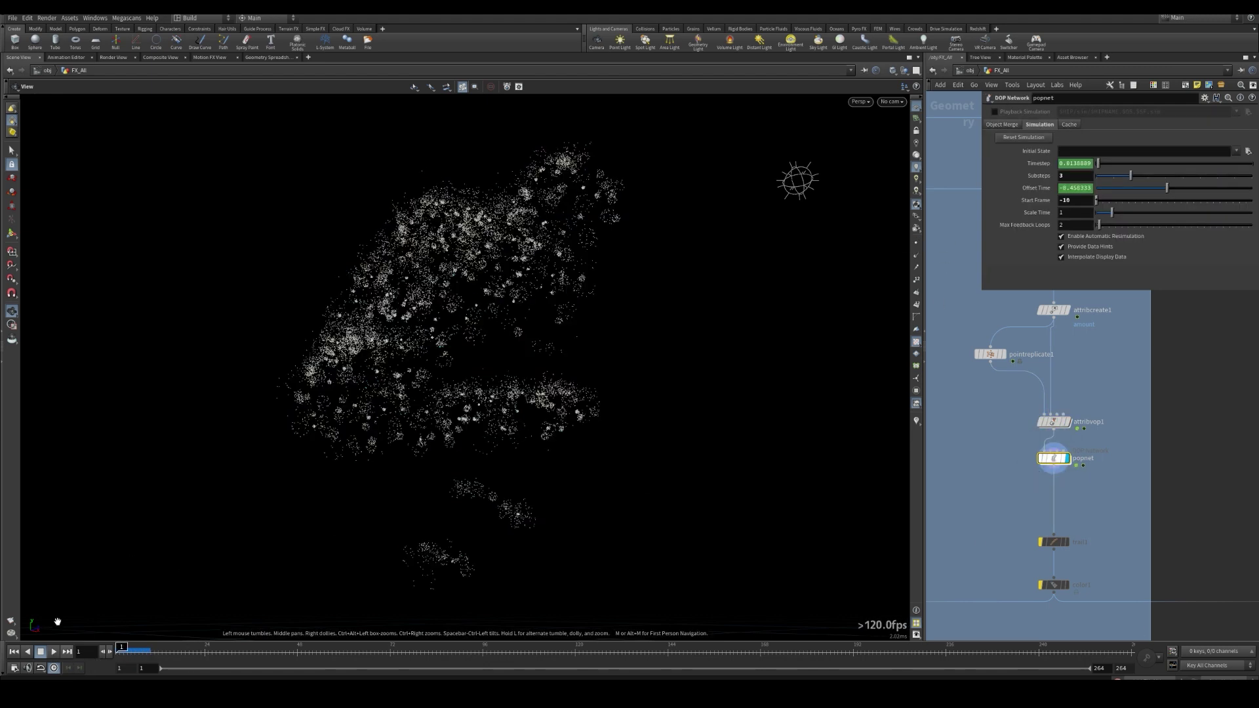
left_click(54, 651)
left_click_drag(136, 653, 120, 652)
- Display the attribrandomize1 node's scattered points and scrub through the opening frames
scroll(1003, 474, "down", 6)
scroll(1100, 450, "up", 6)
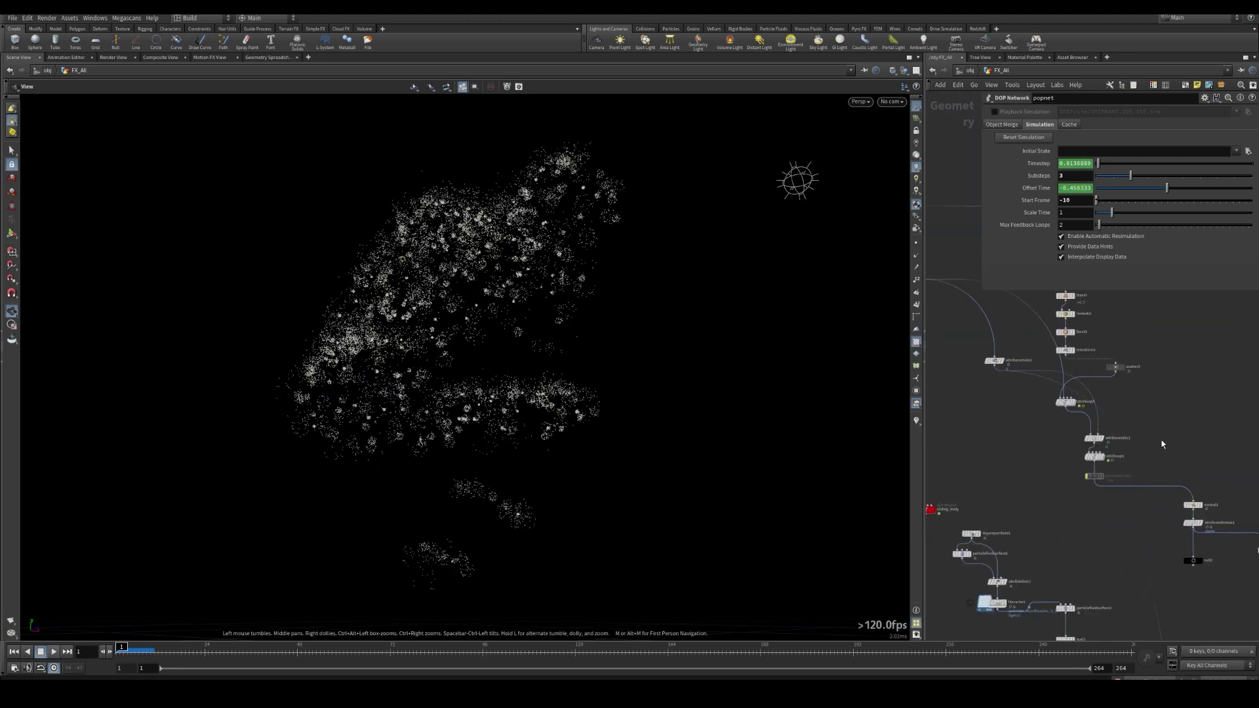
scroll(1253, 502, "down", 4)
scroll(1235, 533, "up", 3)
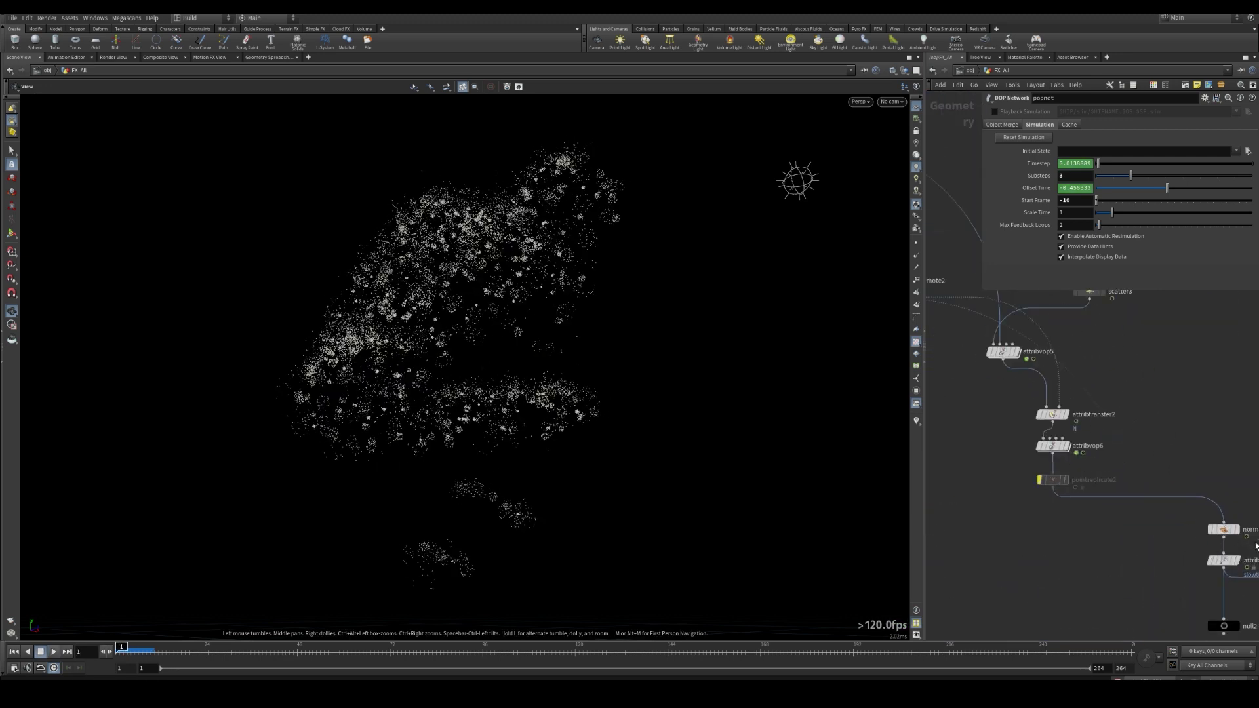
left_click(1237, 560)
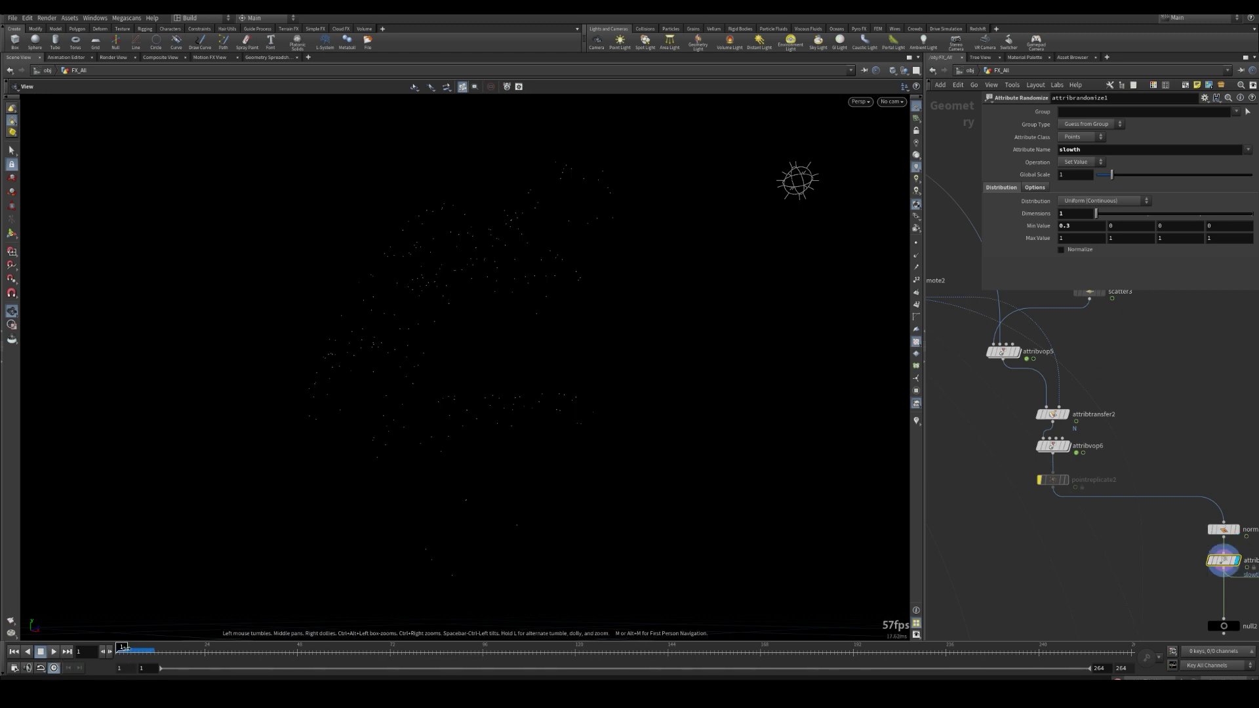
left_click_drag(122, 648, 135, 648)
- Examine the node setup inside the sliding_body DOP network and return to the parent FX network
scroll(1174, 404, "down", 5)
scroll(1057, 432, "up", 4)
double_click(1008, 413)
scroll(1003, 434, "down", 2)
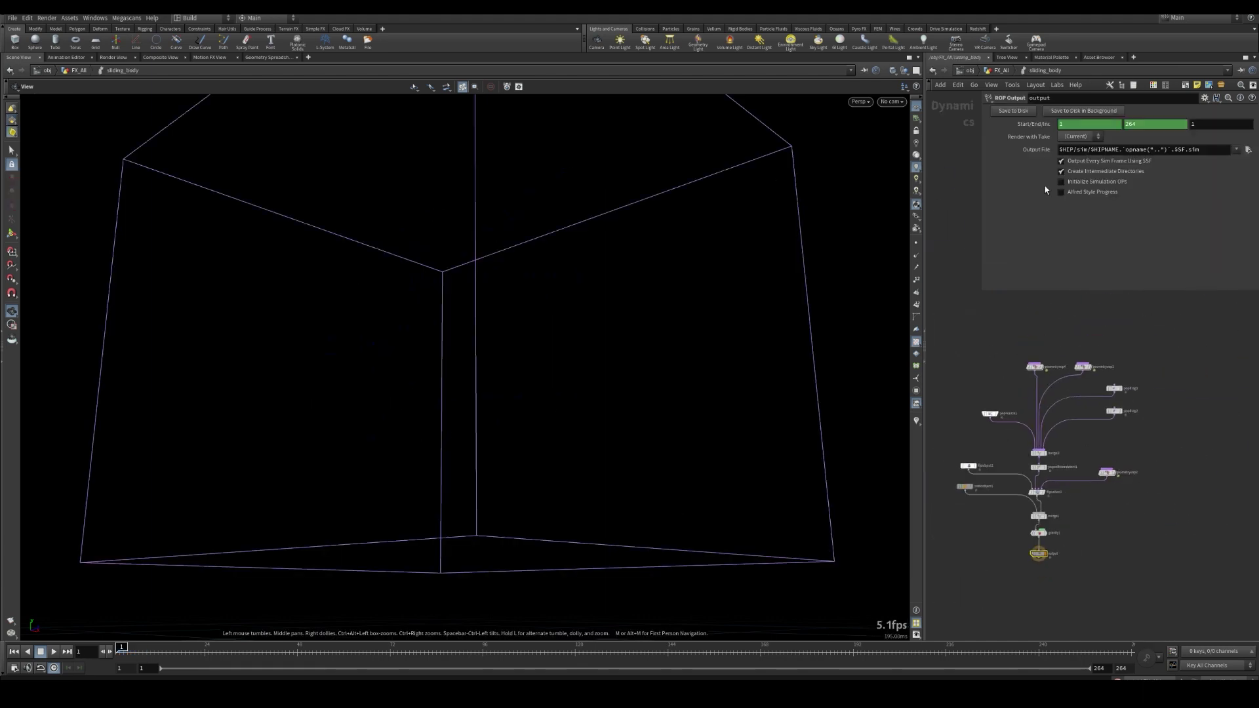
left_click(1001, 71)
- Display the cached sliding droplets from filecache1 and scrub the timeline to frame 28
middle_click_drag(1154, 567, 1028, 441)
scroll(1049, 473, "down", 1)
left_click(1062, 521)
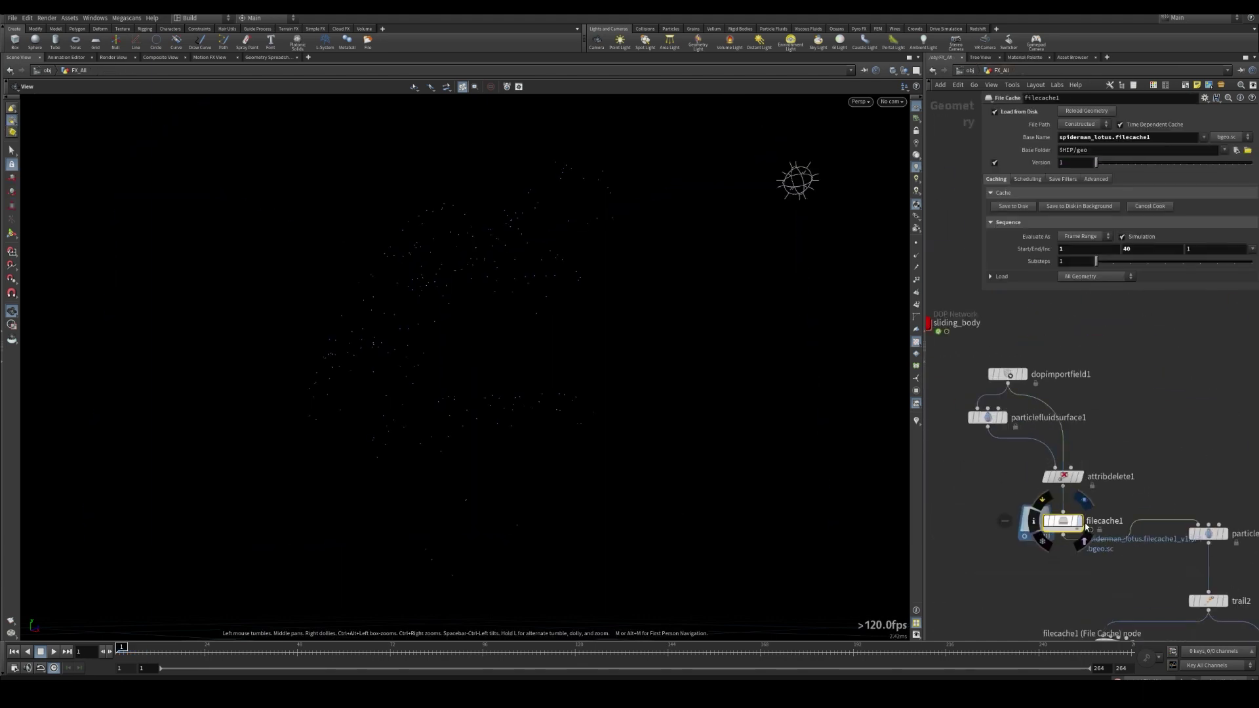
left_click_drag(121, 651, 221, 654)
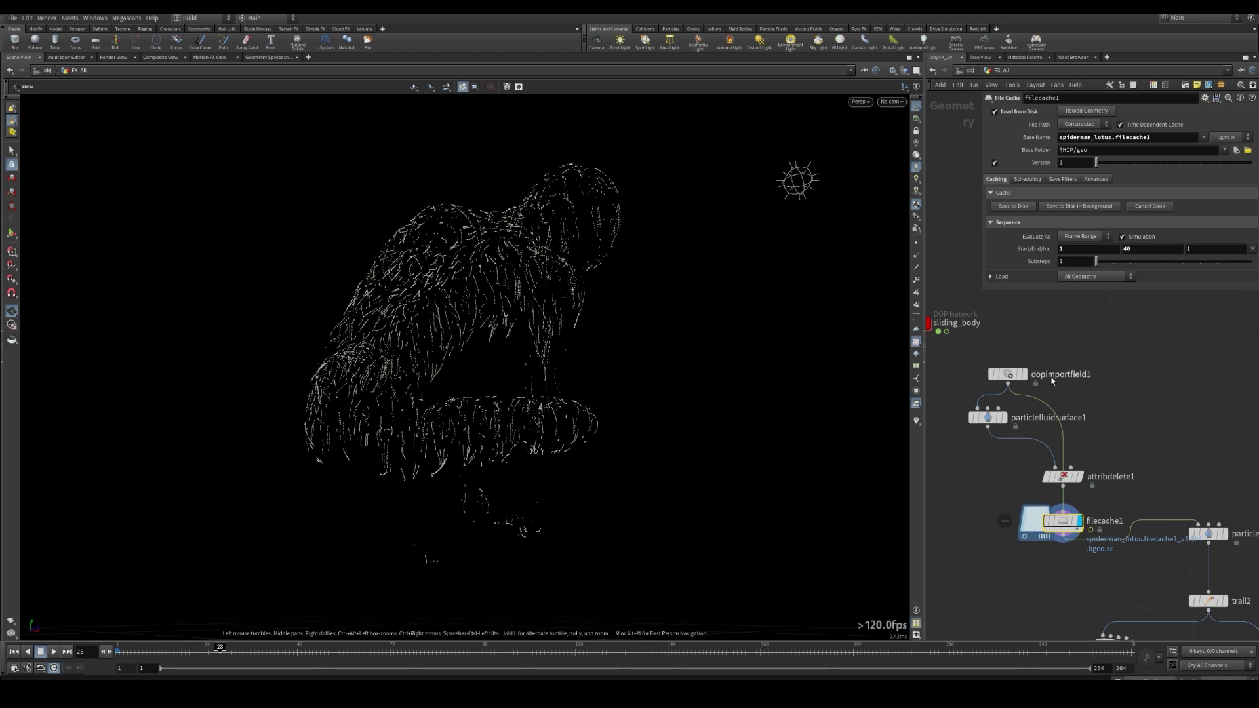
- Display the attribvop8 result, followed by the vdbfromparticles1 volume built from the water trails
scroll(1017, 376, "down", 5)
scroll(1045, 380, "up", 5)
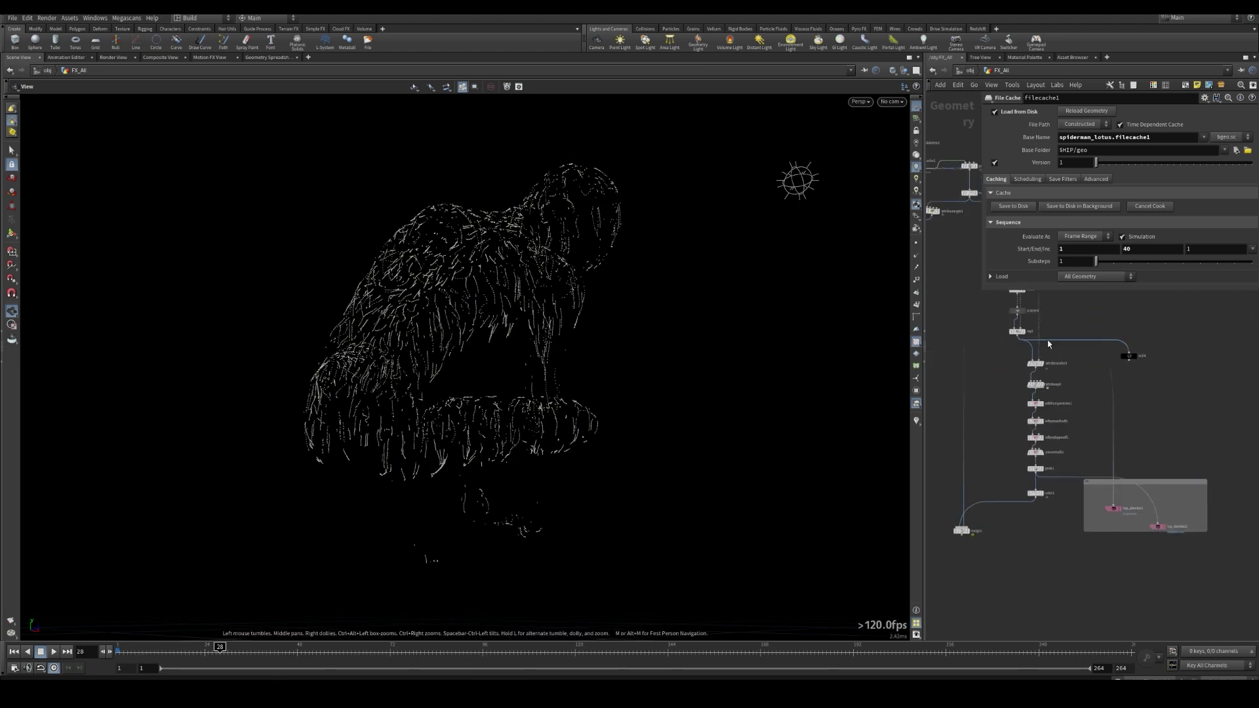
left_click(996, 425)
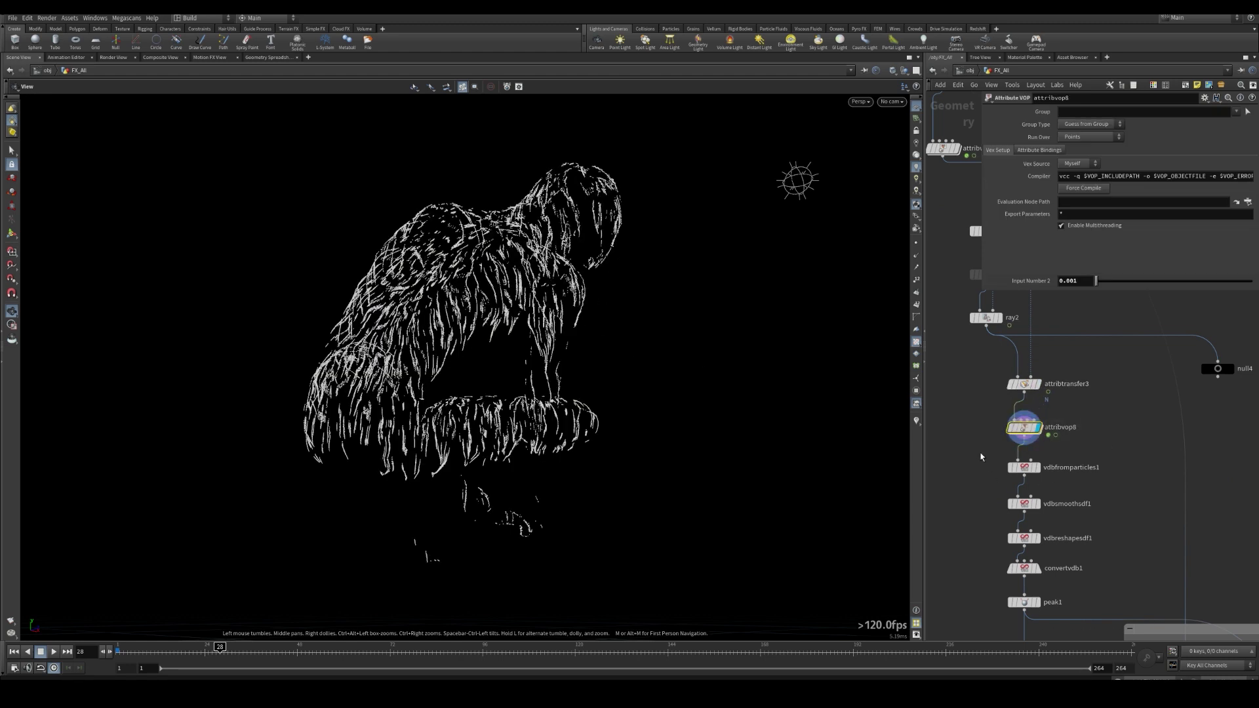
left_click(1023, 468)
left_click(1037, 467)
- Inspect the meshed water trails by displaying the convertvdb1 output and the peak1 output
scroll(983, 397, "down", 3)
scroll(1054, 591, "up", 3)
left_click(993, 487)
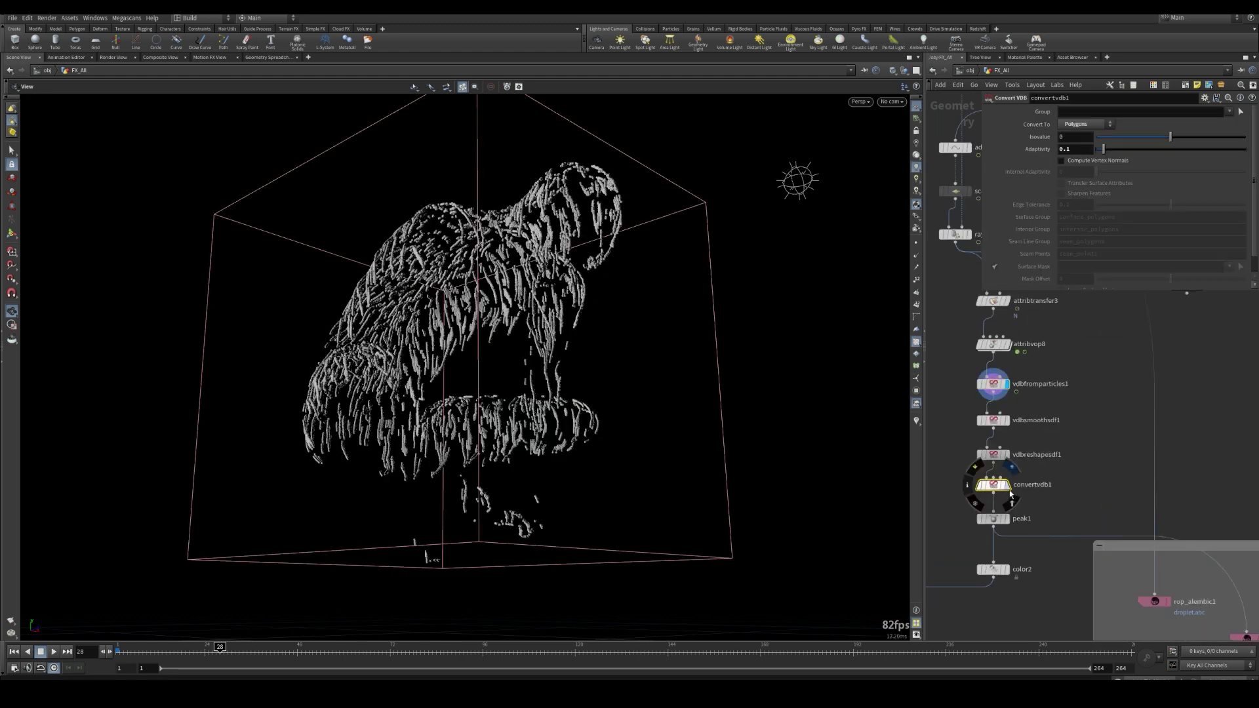
left_click(1005, 485)
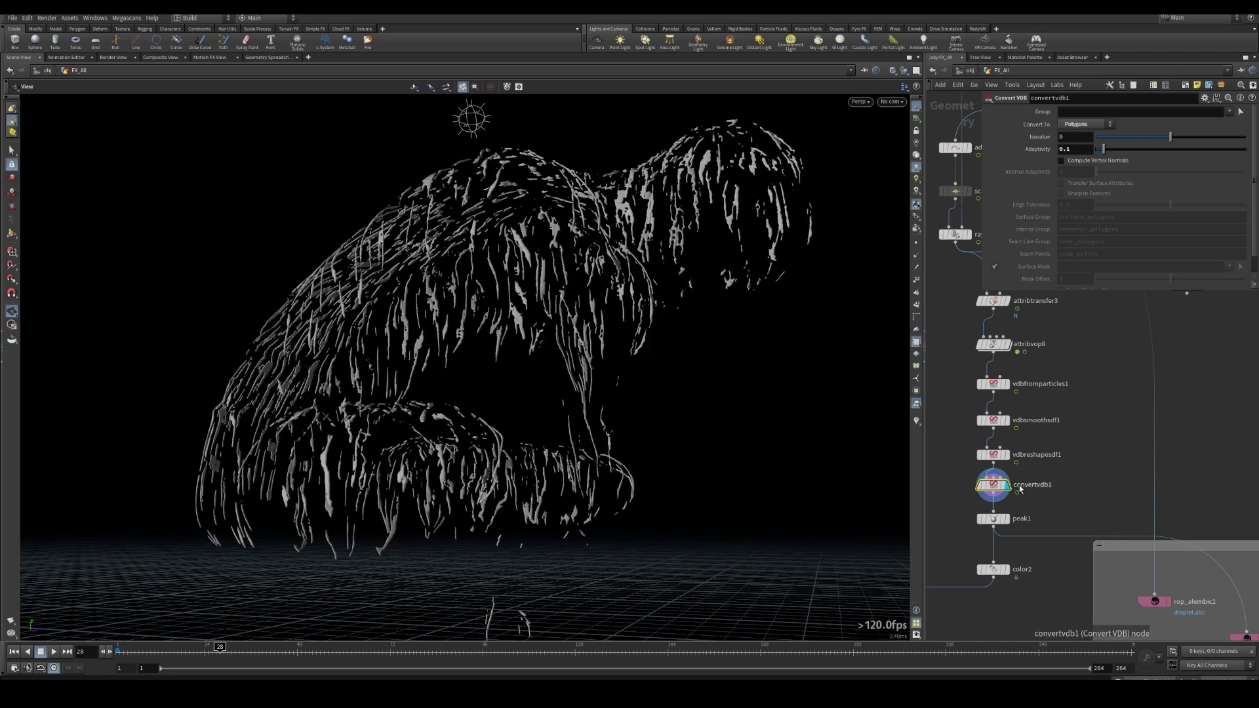
left_click_drag(708, 350, 654, 366)
left_click(997, 519)
left_click(1006, 518)
- Display merge2 and examine the coloured water trails on the Spider-Man body from several angles
middle_click_drag(933, 606, 1046, 519)
scroll(1047, 519, "down", 1)
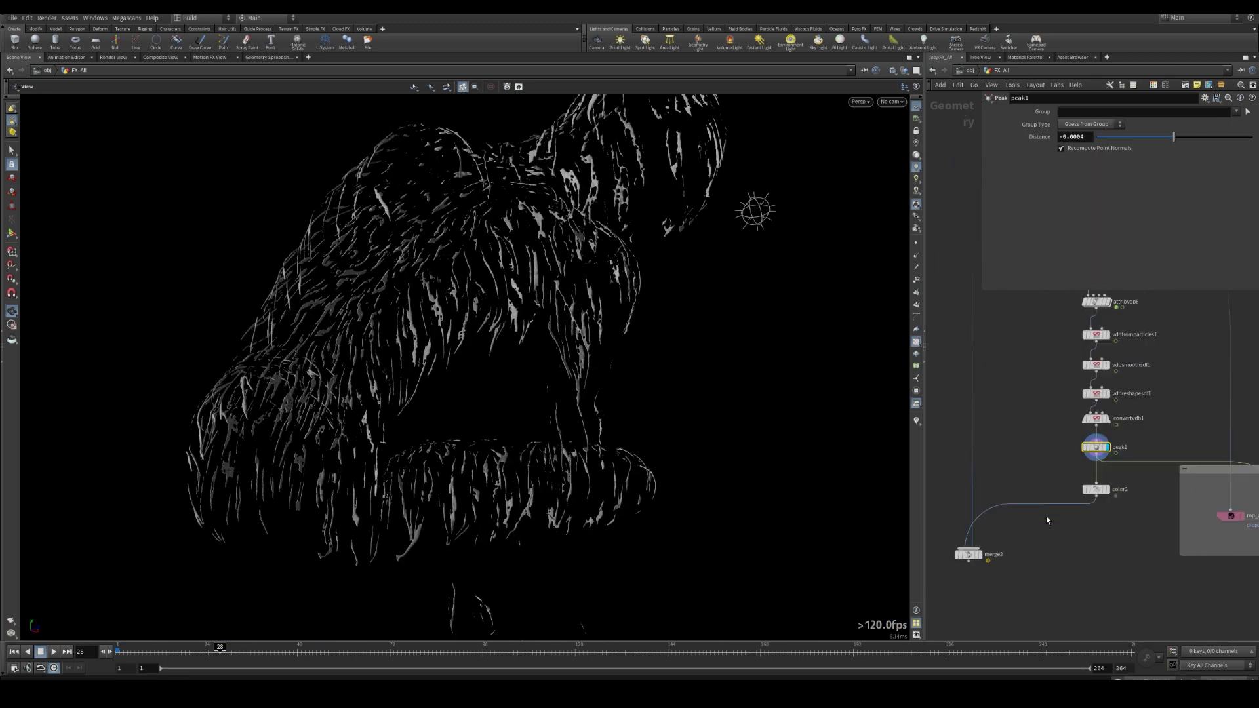
left_click(980, 555)
left_click_drag(538, 328, 669, 328)
right_click_drag(668, 328, 650, 169)
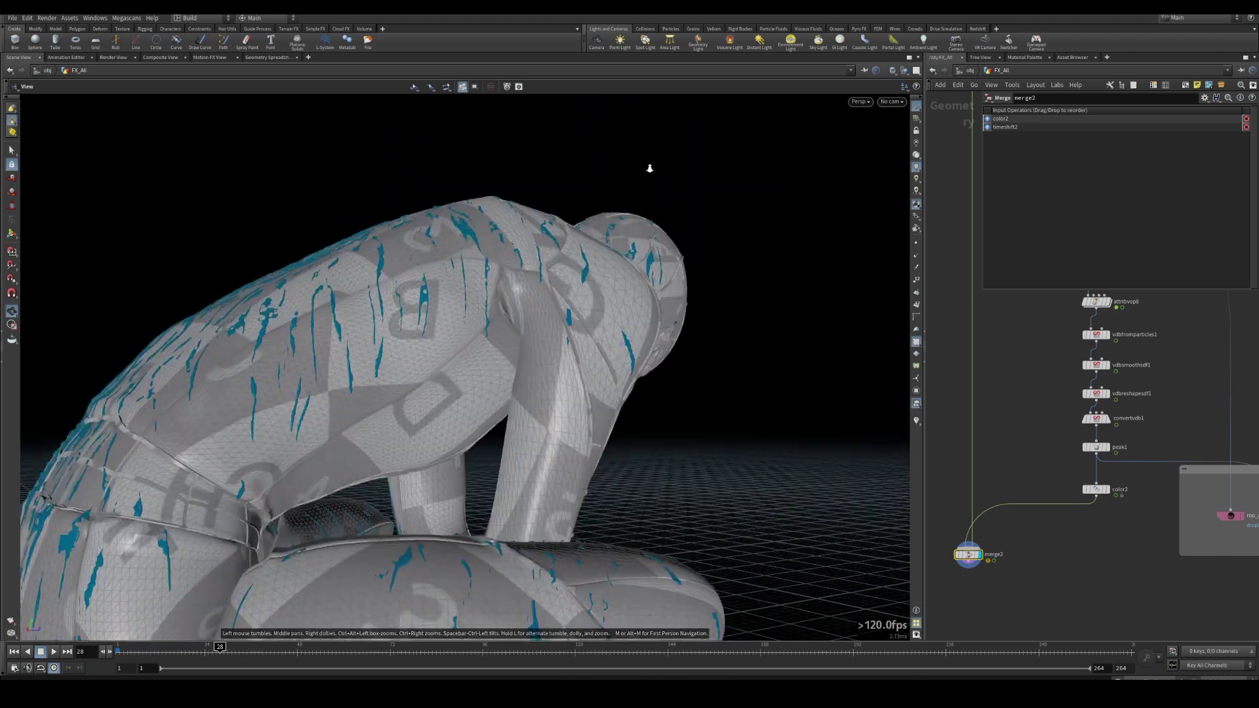
left_click_drag(650, 168, 441, 261)
right_click_drag(442, 262, 621, 324)
mouse_move(621, 323)
left_mouse_down()
mouse_move(419, 273)
mouse_move(622, 302)
left_mouse_up()
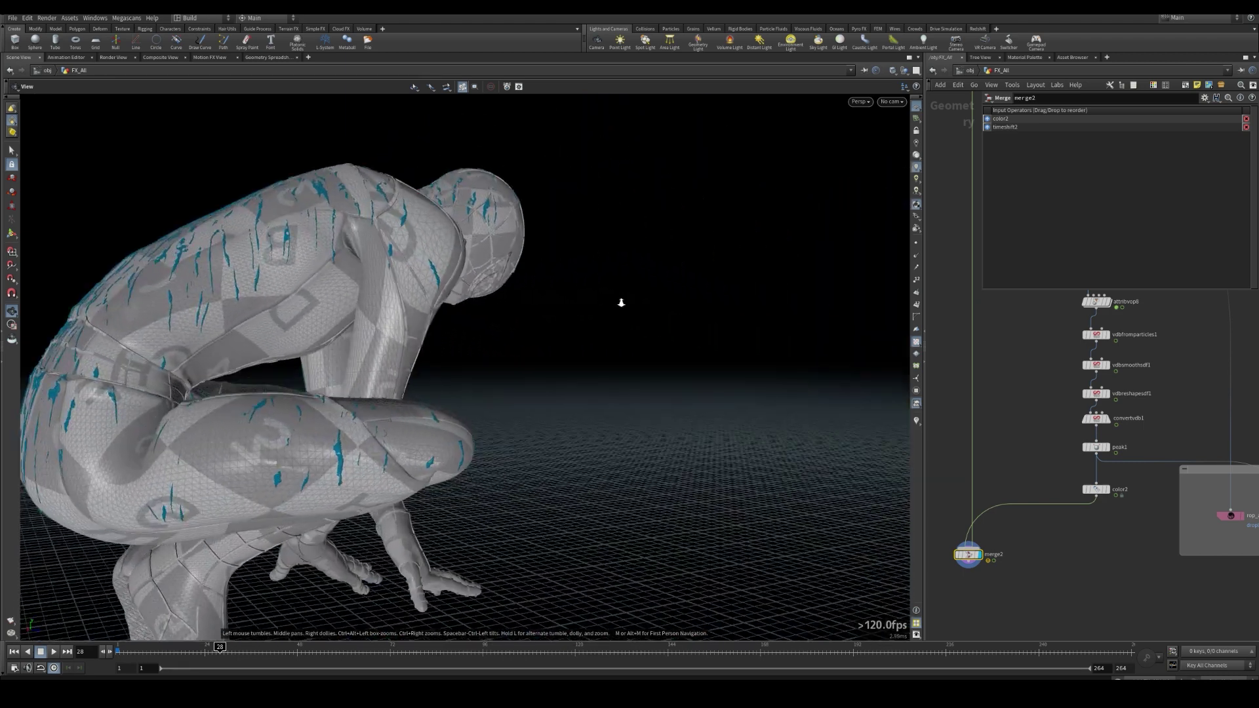
scroll(621, 303, "down", 3)
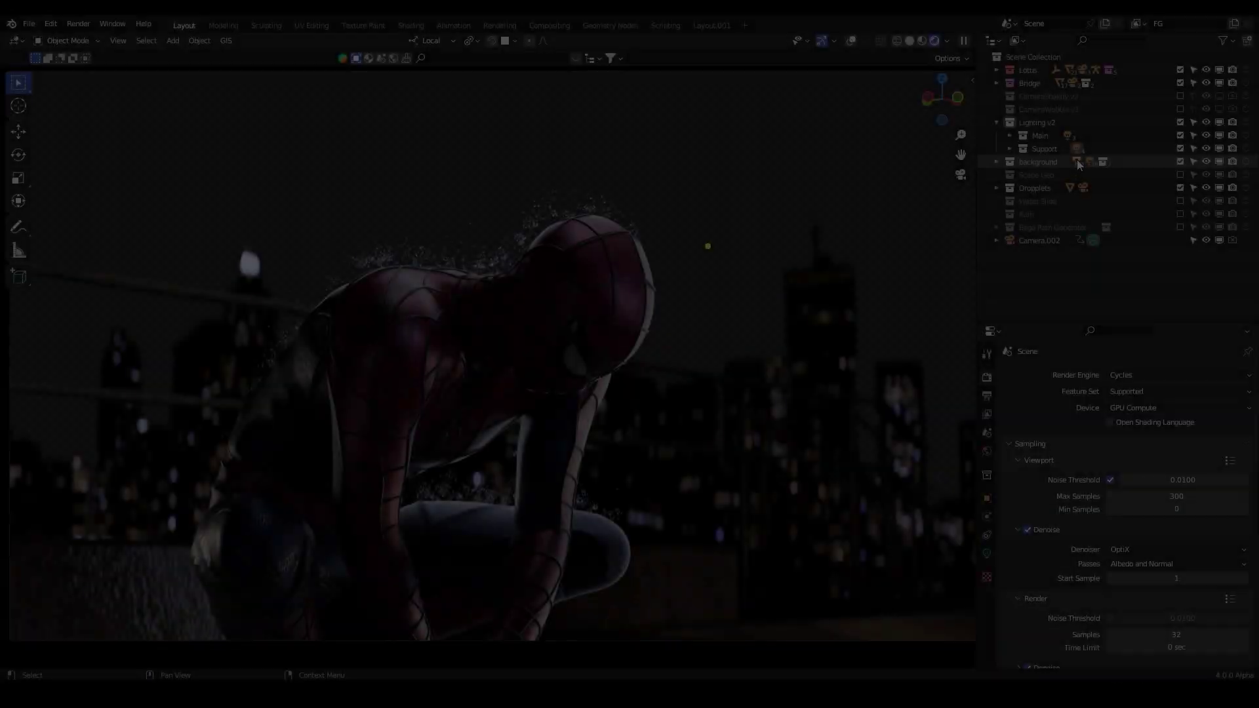
- Switch to Blender and disable the Support light collection in the viewport
left_click(1041, 139)
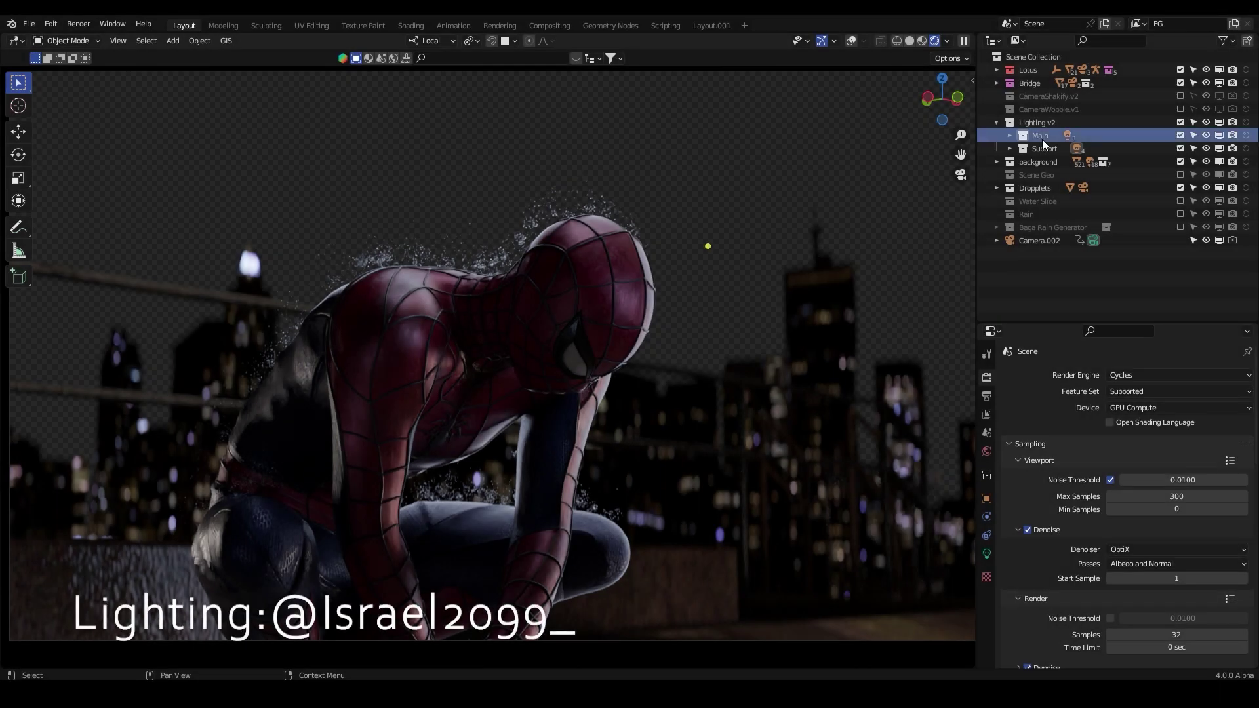
left_click(1044, 148)
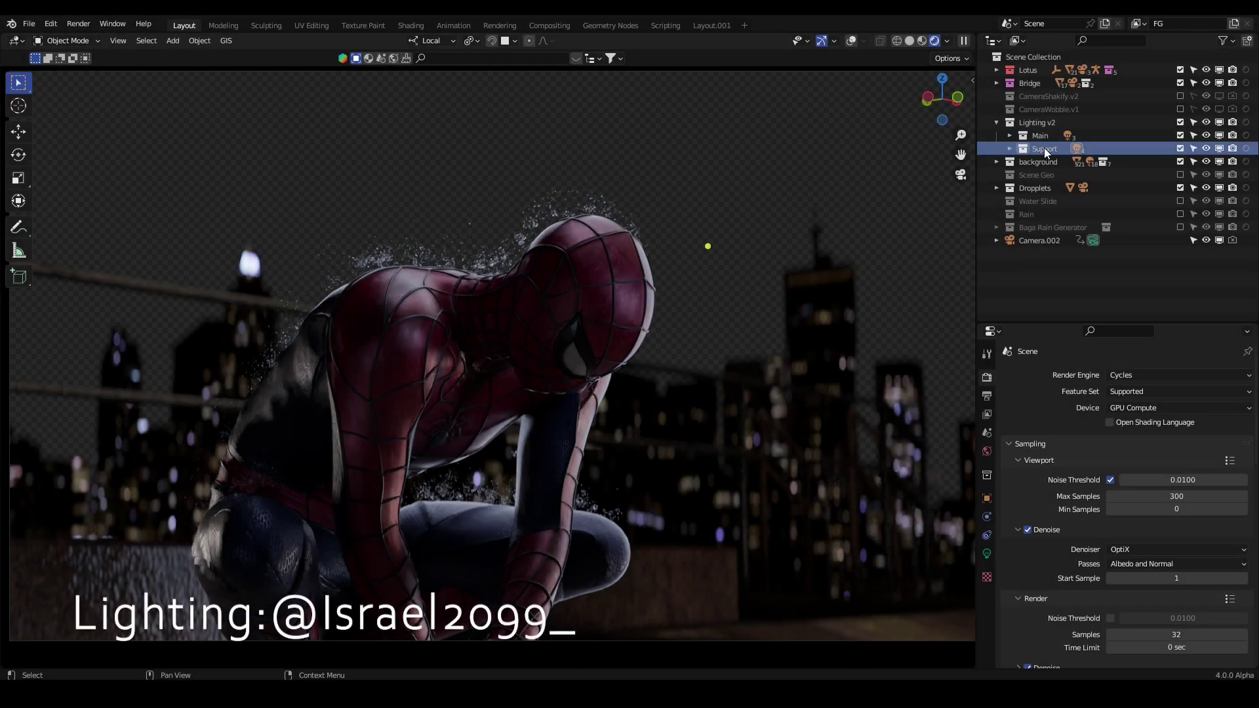
left_click(1219, 150)
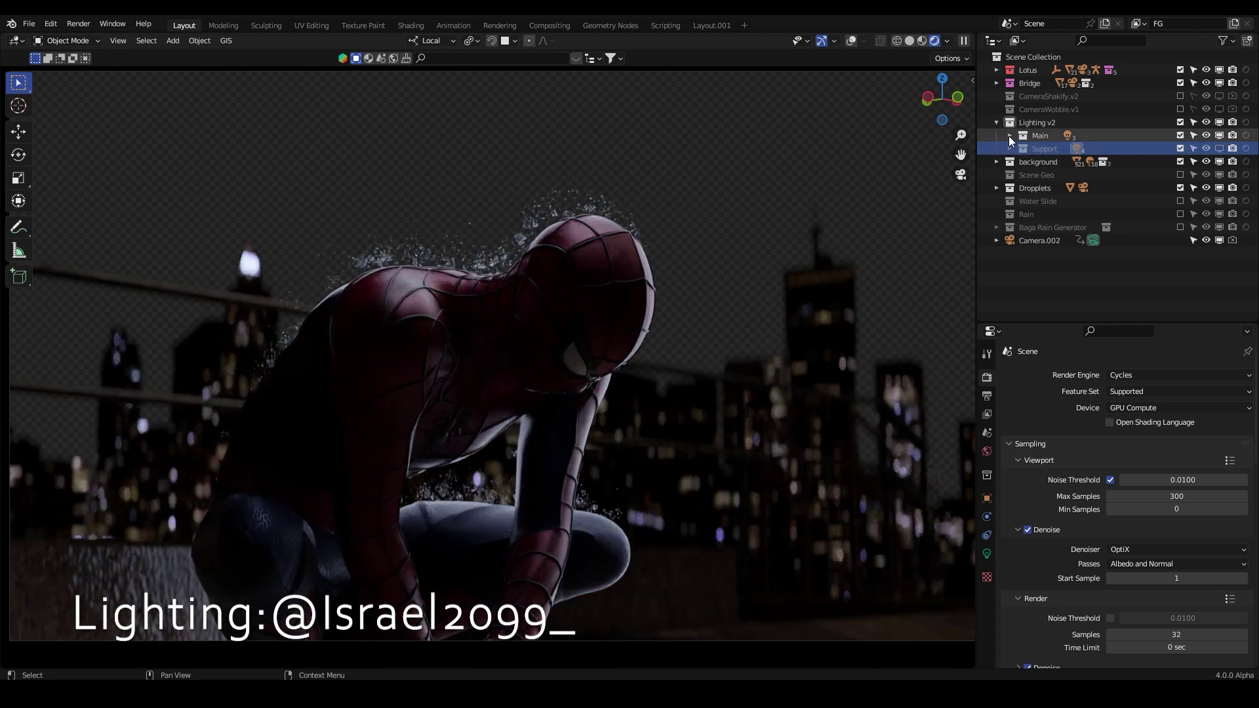
- Isolate the Moonlight in the Main collection by disabling soft top light and 1,500 lm Photography Umbrella.003 in the viewport
left_click(1010, 136)
left_click(1219, 174)
left_click(1218, 149)
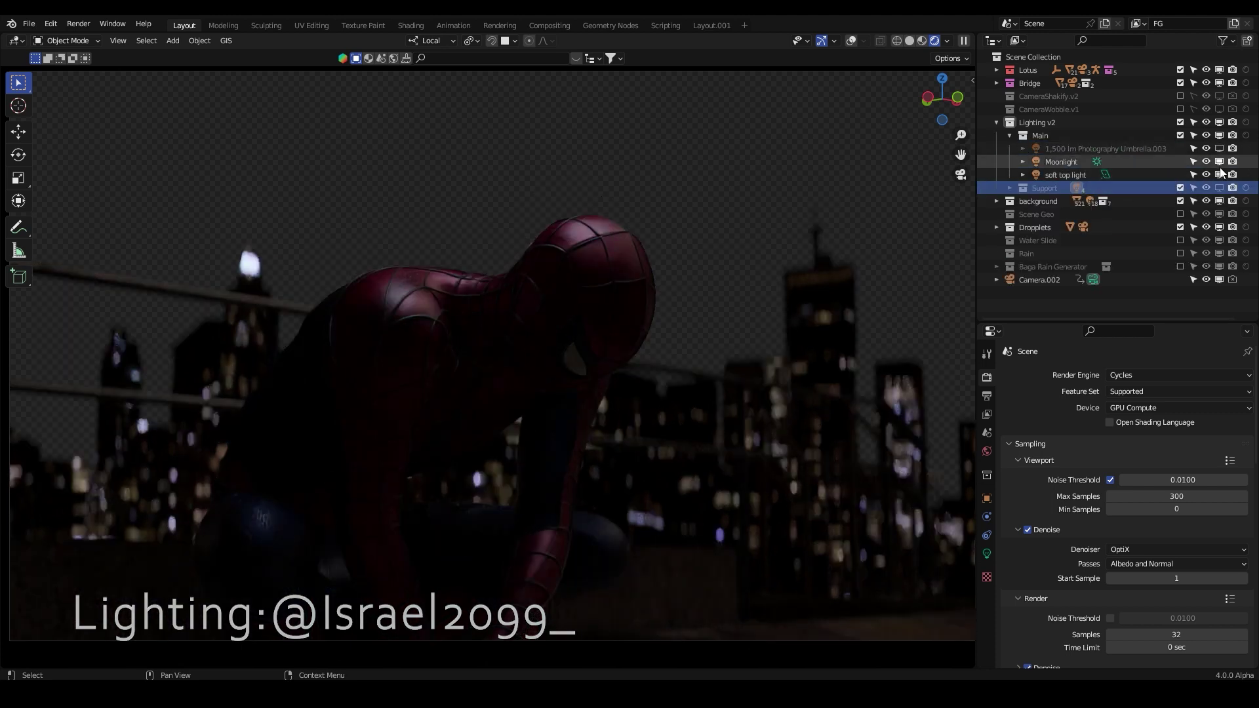
left_click(1219, 163)
left_click(1219, 163)
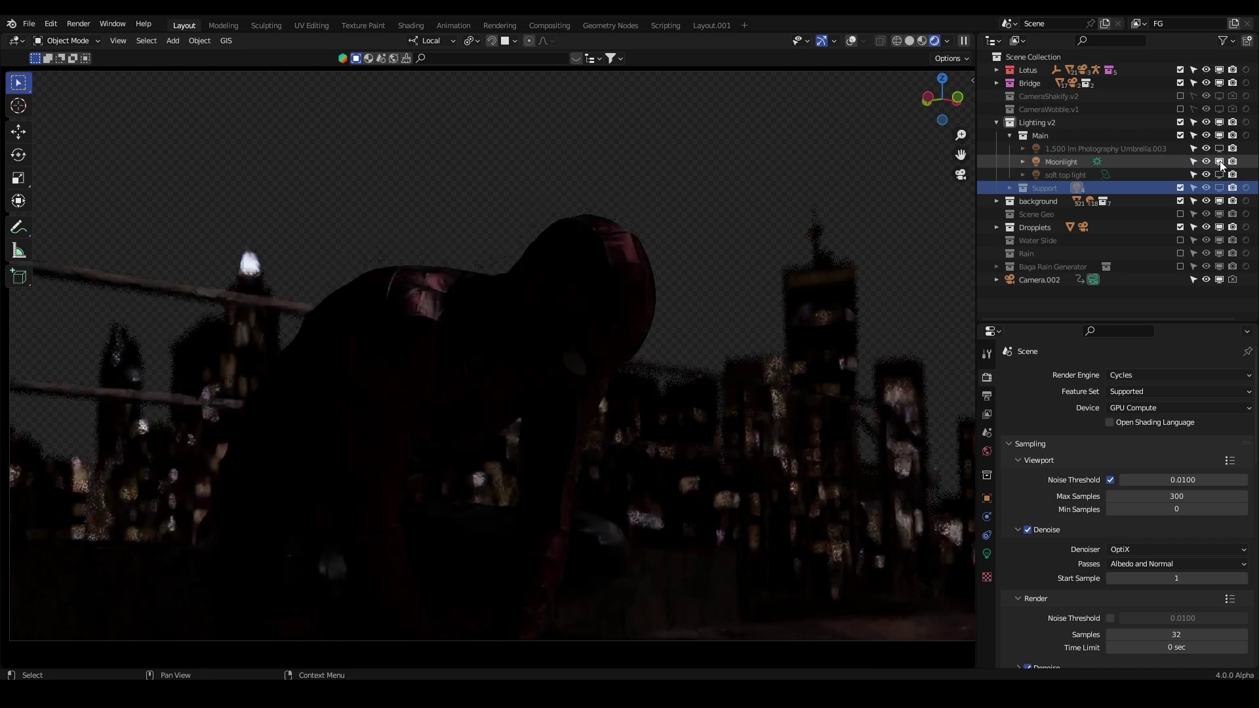
left_click(1088, 164)
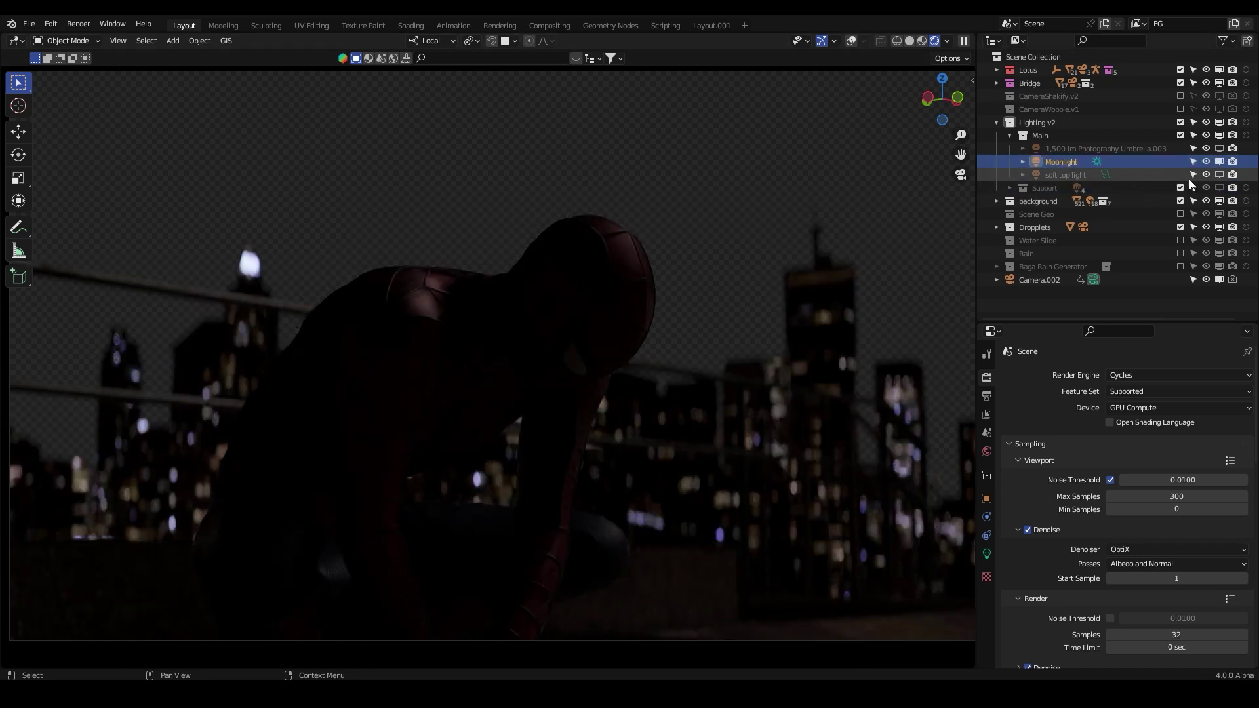
- Re-enable 1,500 lm Photography Umbrella.003 and soft top light in the viewport, selecting the umbrella light
left_click(1219, 149)
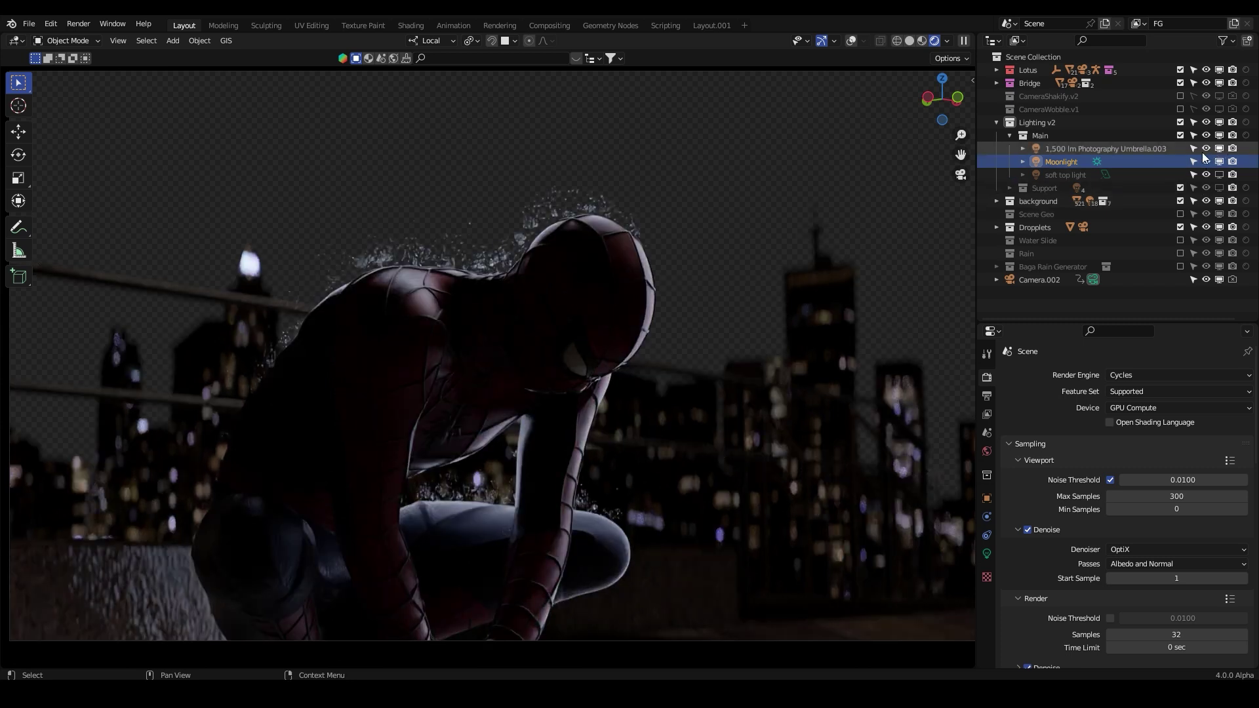
left_click(1126, 150)
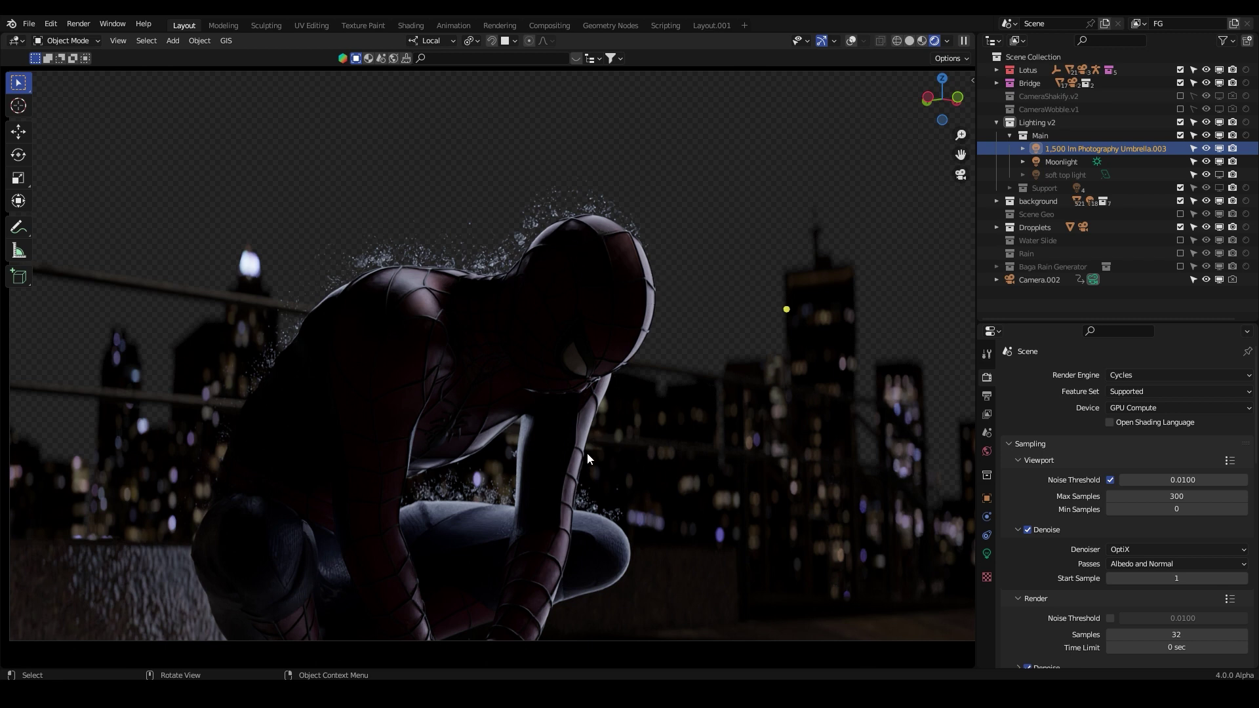
left_click(1219, 174)
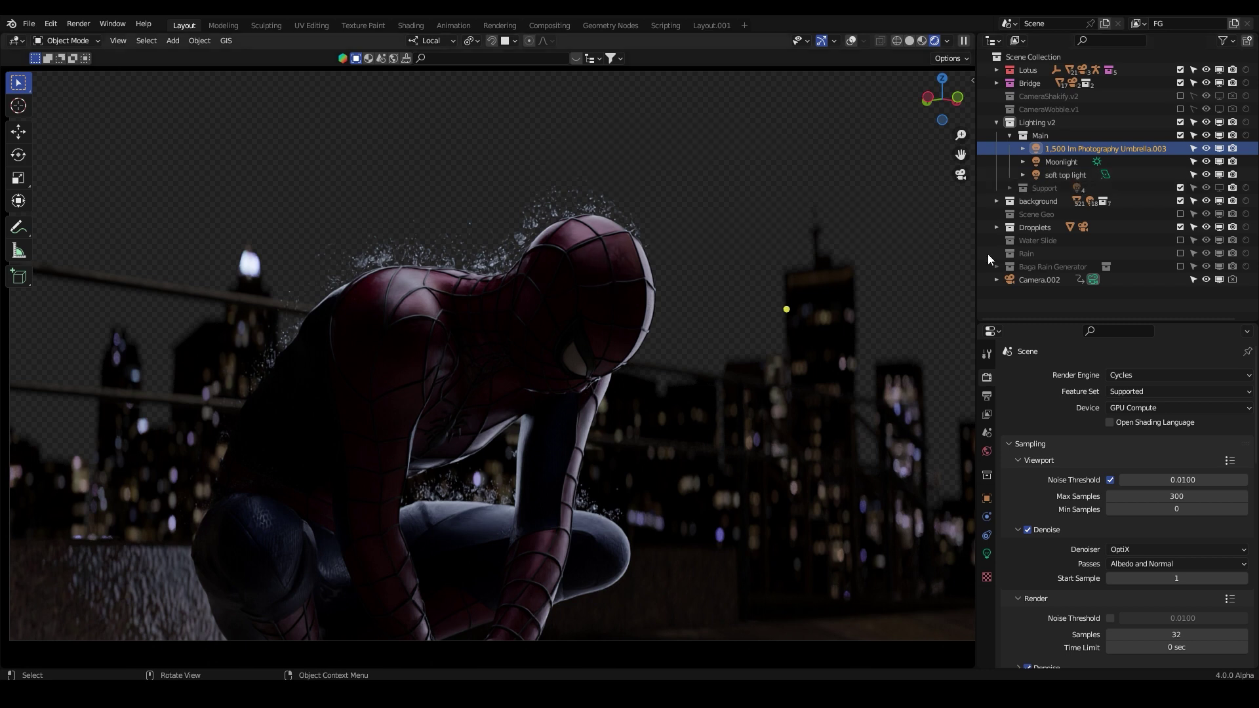
- Disable the Main light collection in the viewport and enable the Support collection with its lights listed
left_click(1009, 135)
left_click(1219, 135)
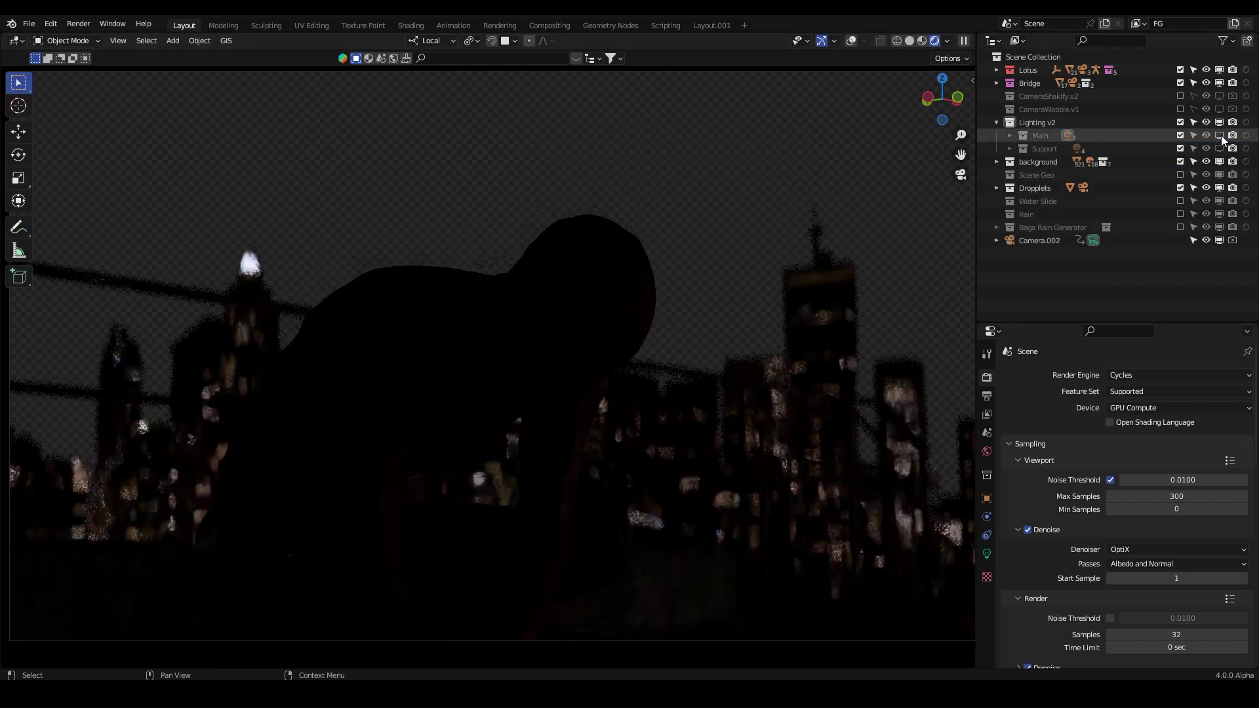
left_click(1009, 148)
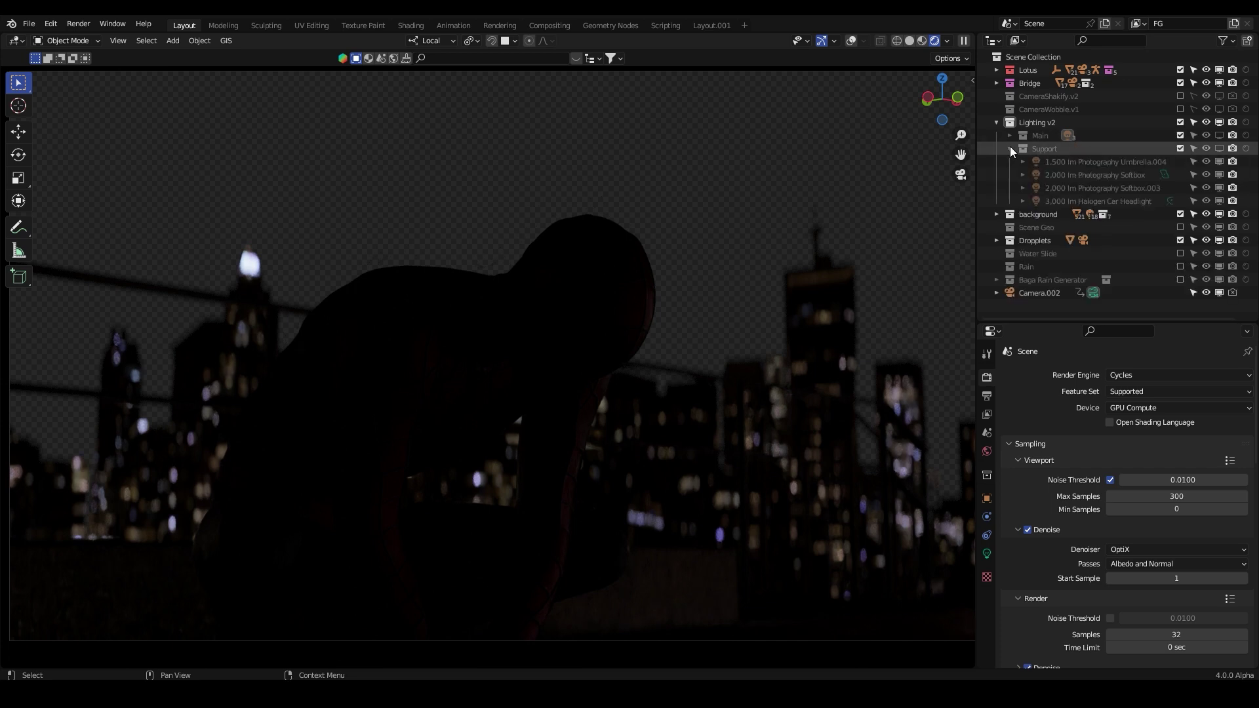
left_click(1218, 148)
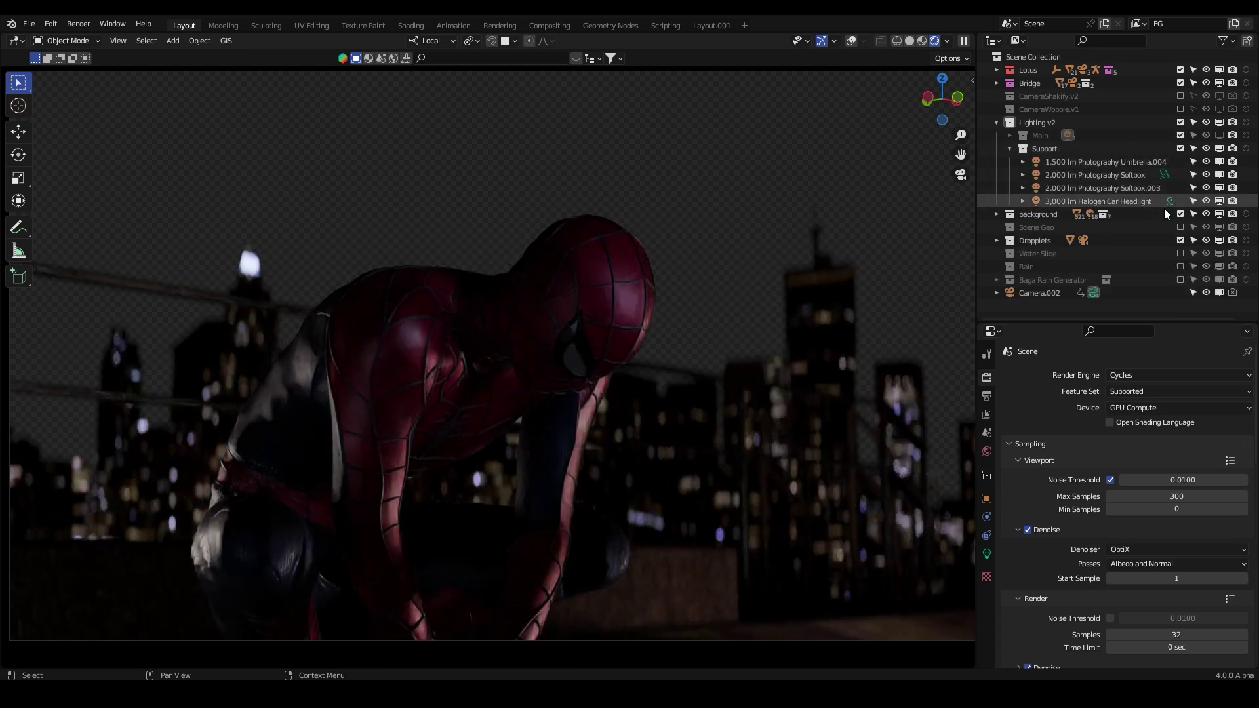
- Isolate 2,000 lm Photography Softbox in the viewport by disabling the other three Support lights
left_click(1218, 161)
left_click(1218, 187)
left_click(1218, 201)
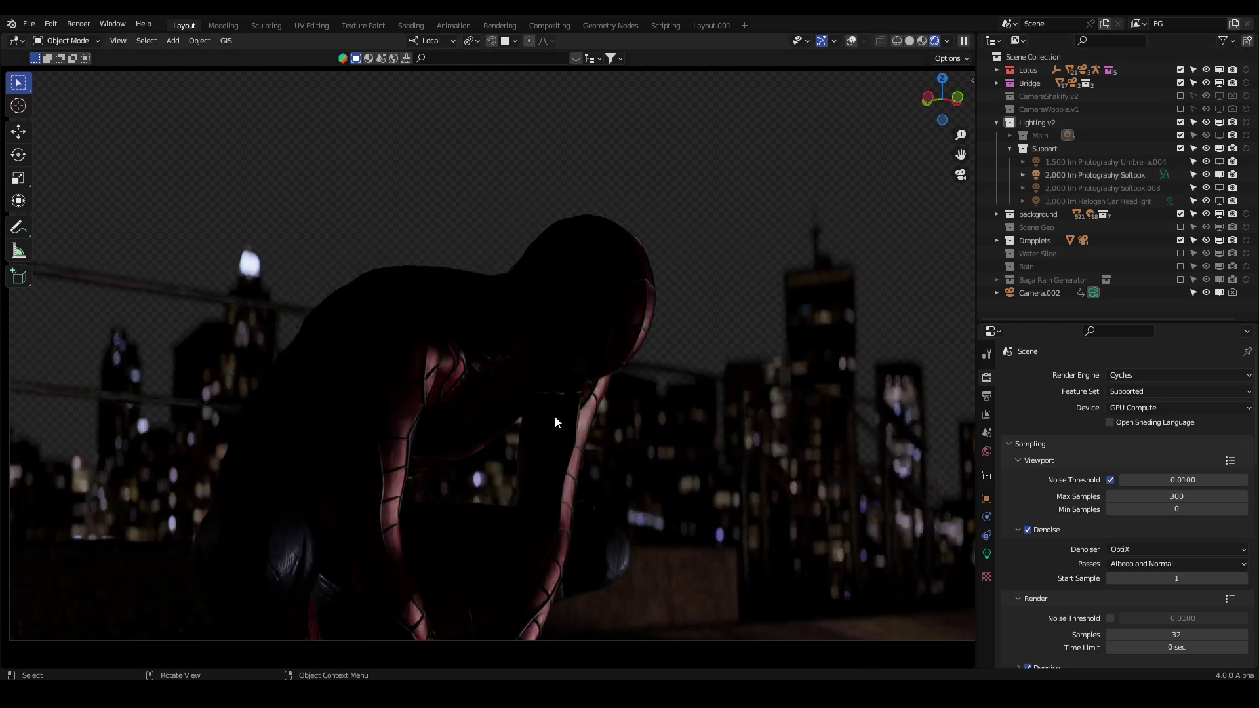
- Disable 2,000 lm Photography Softbox and enable 1,500 lm Photography Umbrella.004 to examine its light on the mask
left_click(1219, 174)
left_click(1218, 161)
scroll(421, 414, "up", 4)
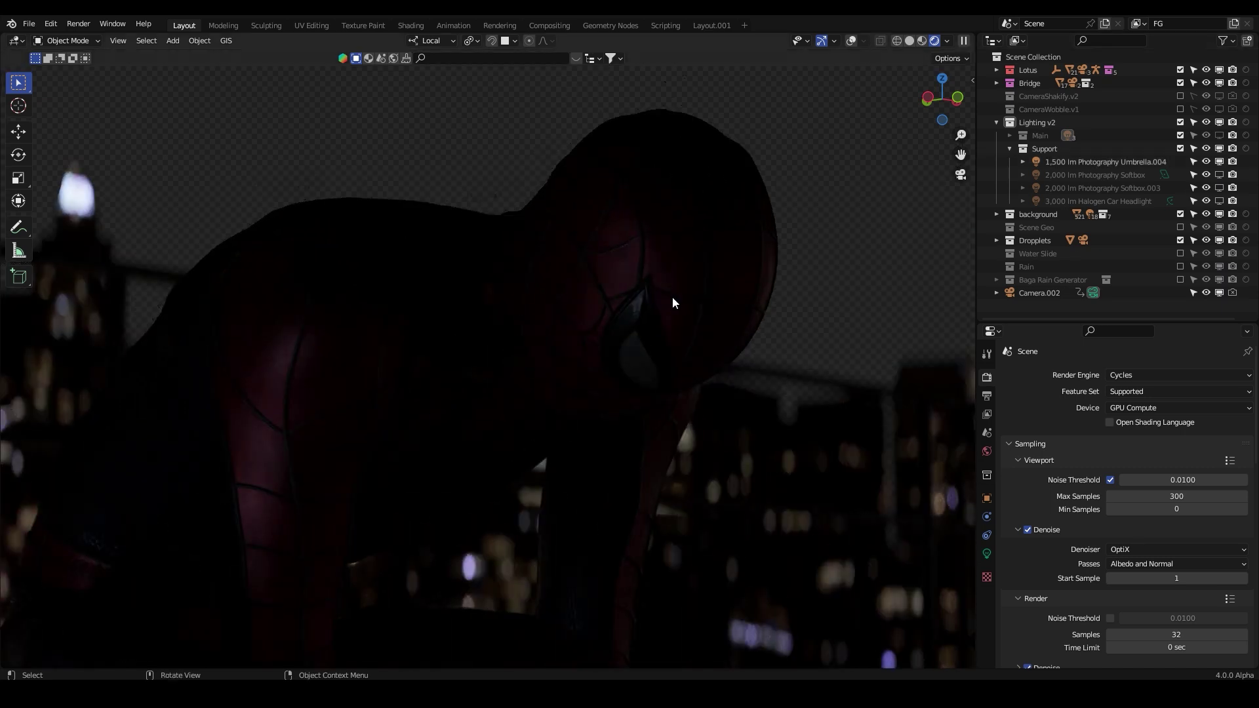
- Examine 1,500 lm Photography Umbrella.004 lighting the mask and arm, briefly enabling 2,000 lm Photography Softbox in the viewport for comparison
scroll(259, 373, "down", 4)
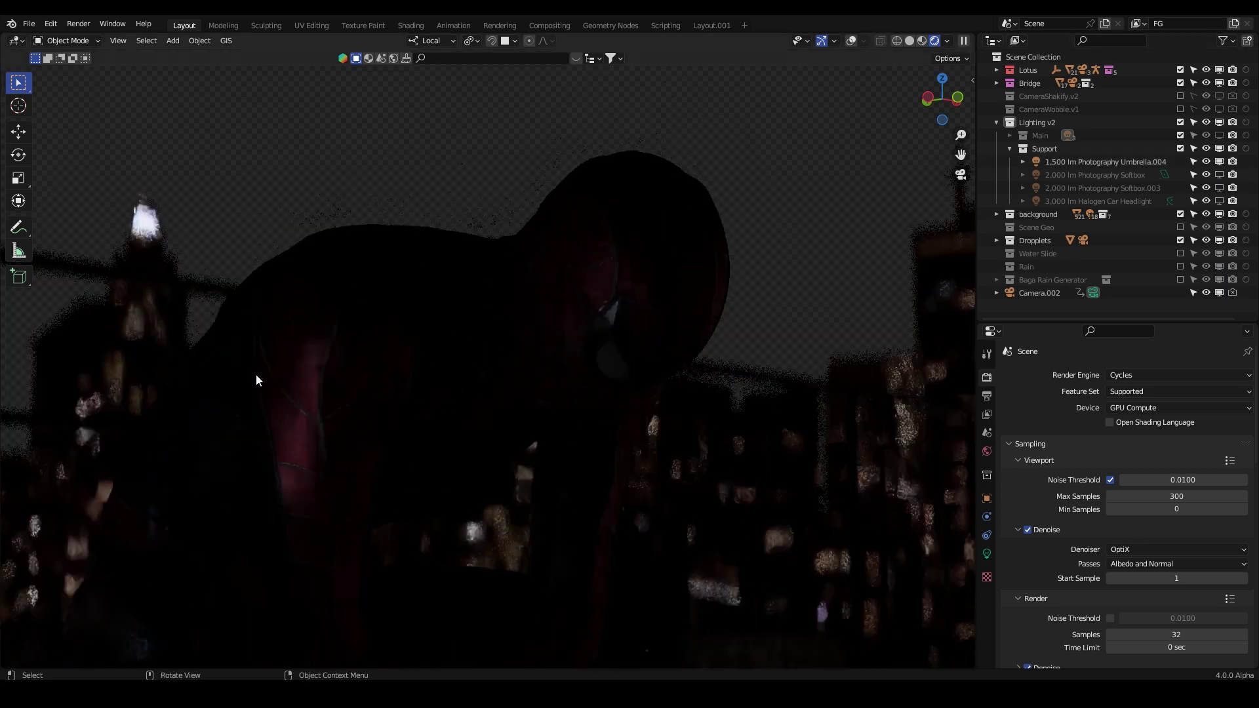
scroll(359, 432, "up", 3)
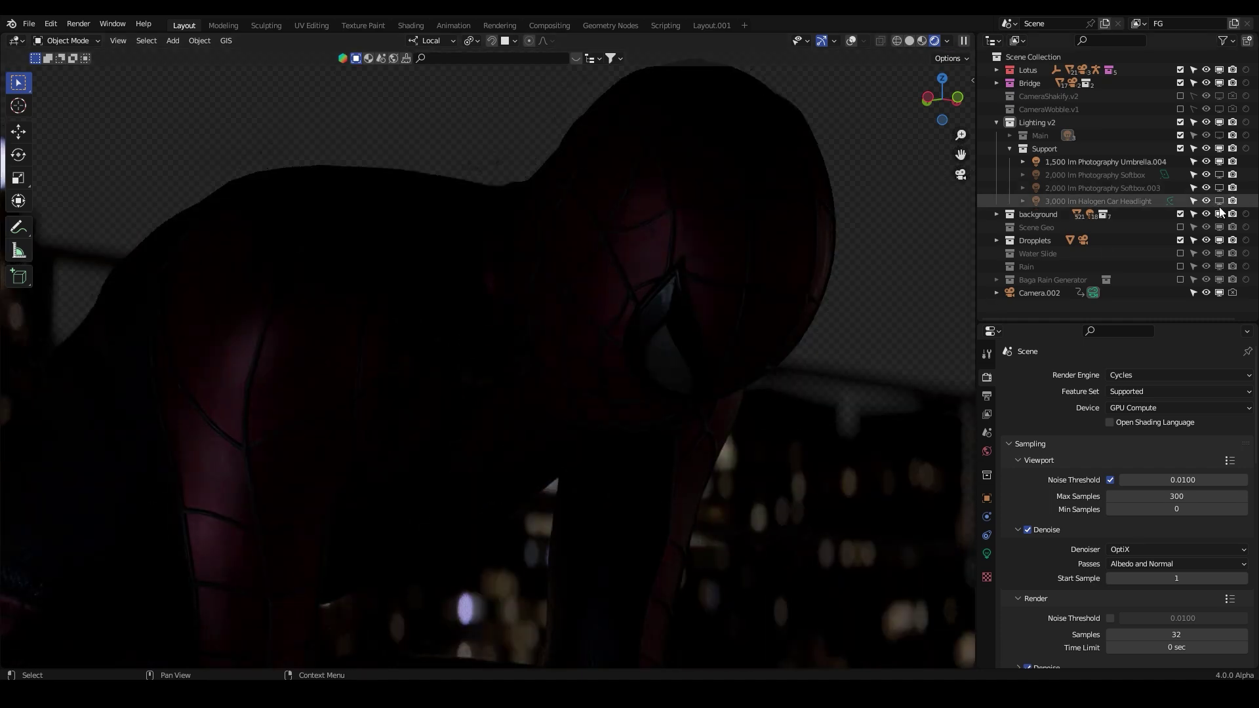
left_click(1220, 177)
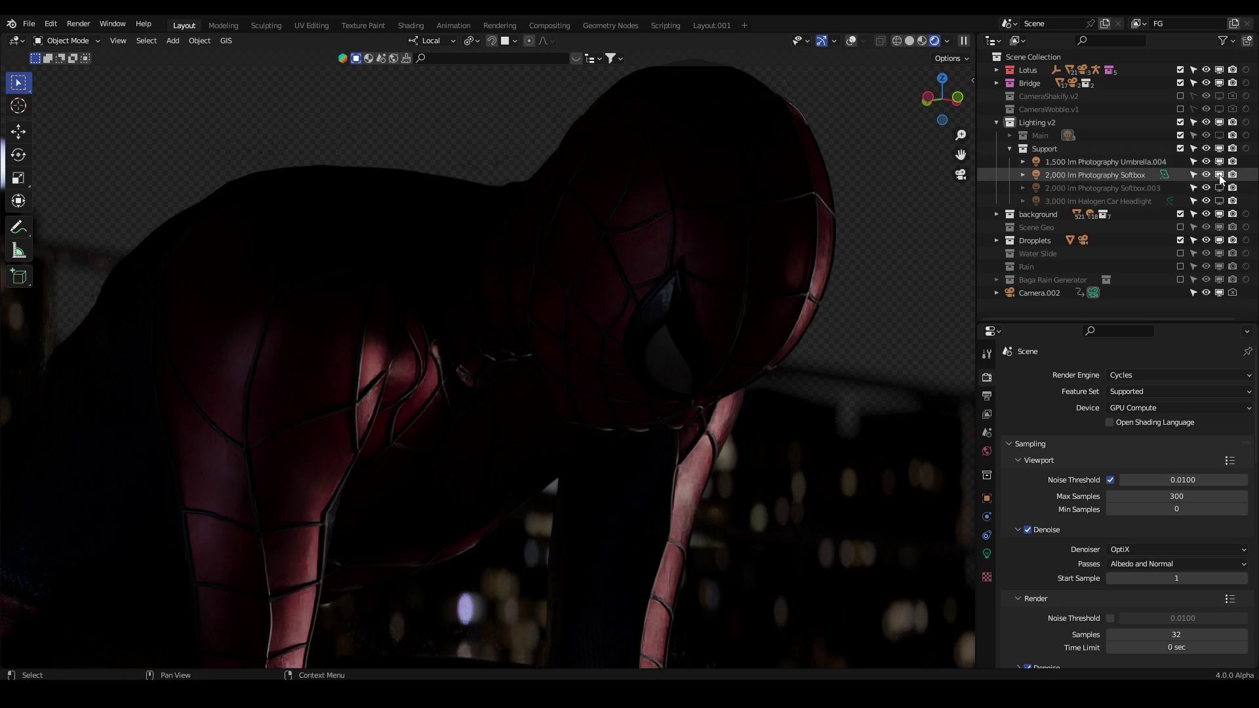
left_click(1219, 177)
- Disable 1,500 lm Photography Umbrella.004 and enable 2,000 lm Photography Softbox.003 to examine its light on the back and leg
left_click(1219, 161)
left_click(1219, 187)
scroll(498, 347, "down", 3)
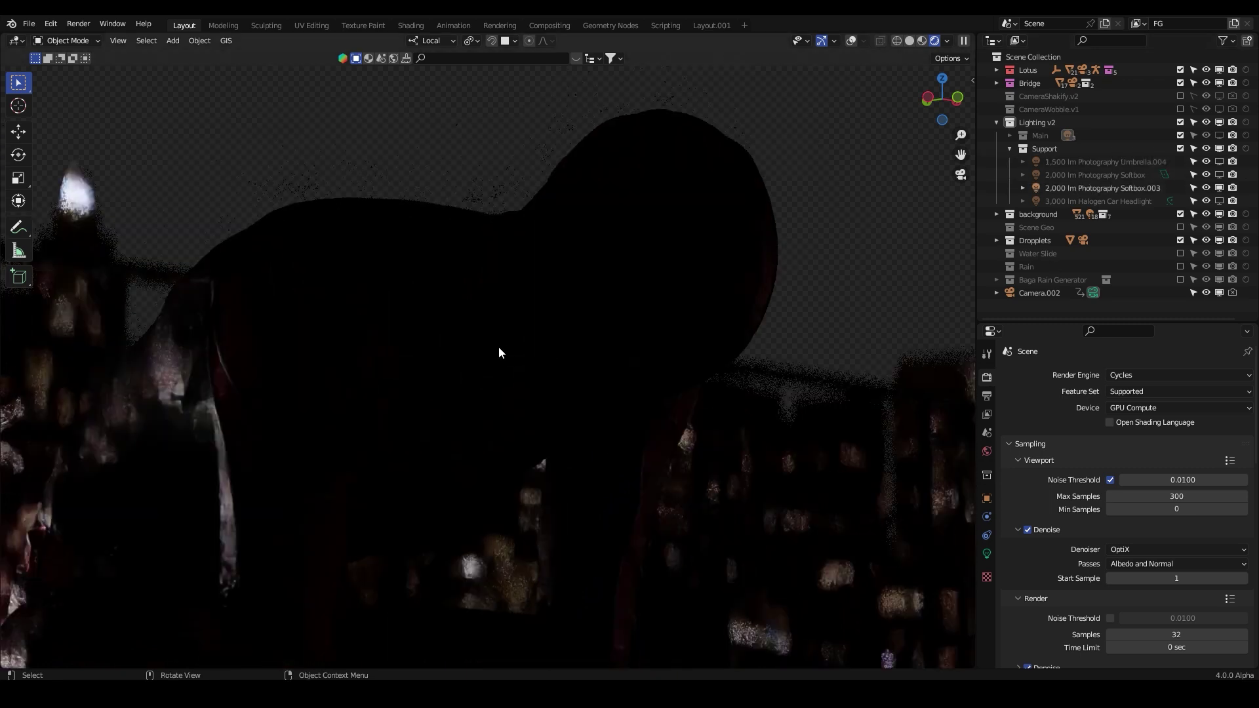
scroll(344, 445, "up", 2)
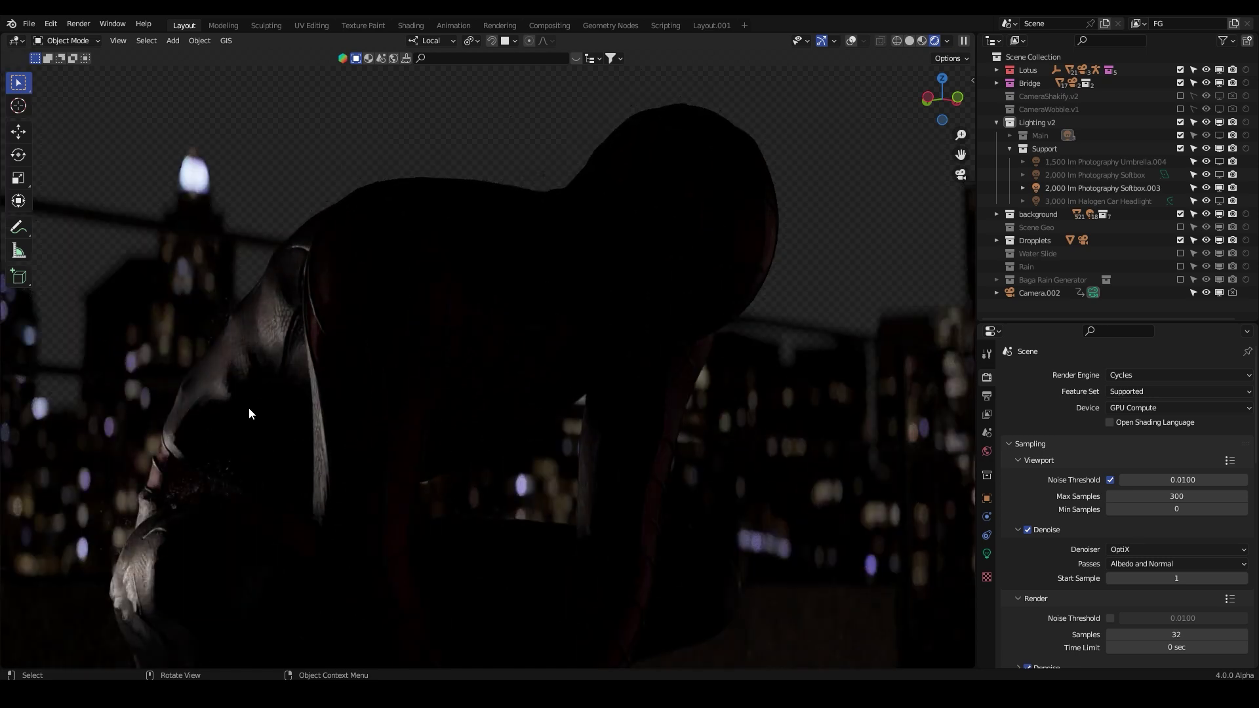
- Disable 2,000 lm Photography Softbox.003, enable and select 3,000 lm Halogen Car Headlight, and examine its light on the mask and shoulder
left_click(1220, 190)
left_click(1219, 201)
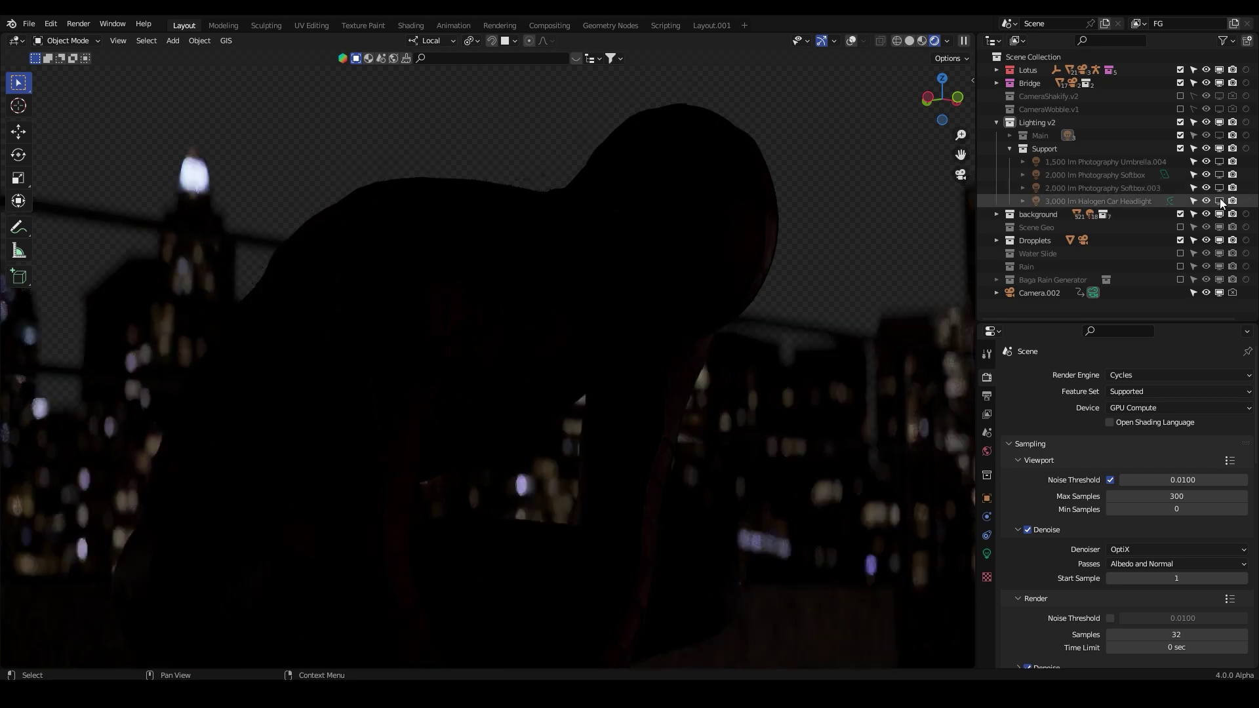
left_click(1129, 202)
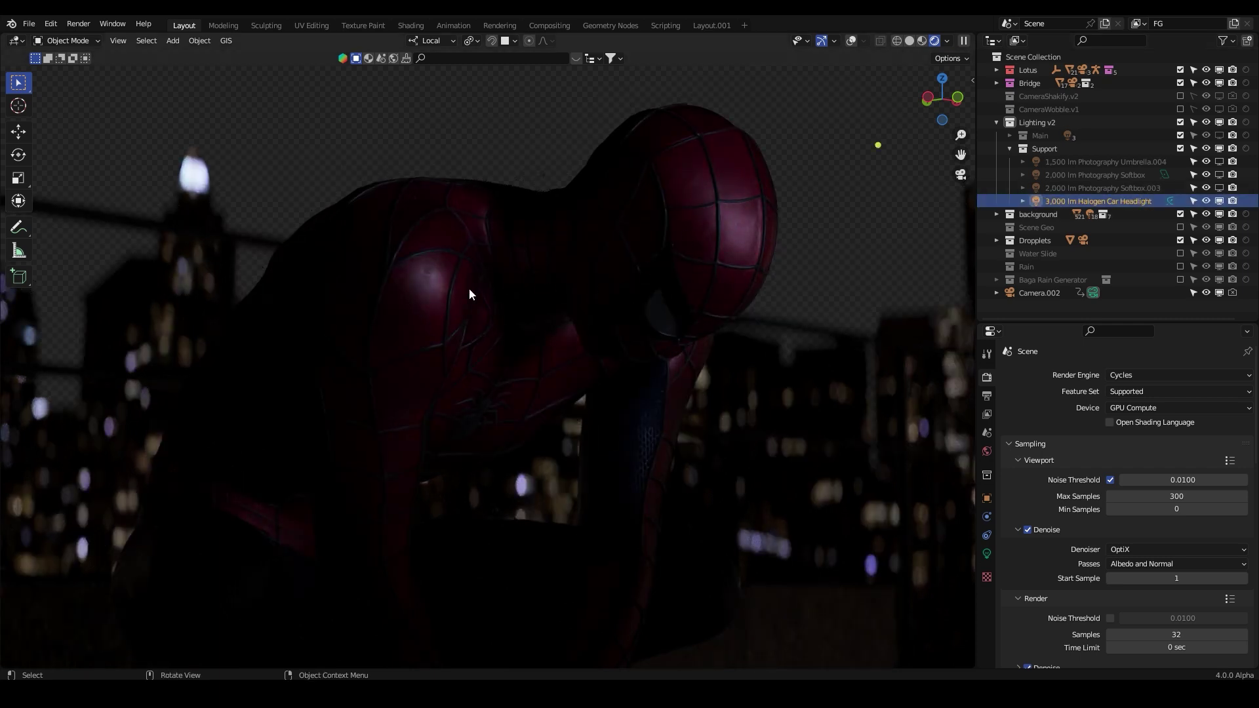
scroll(753, 186, "down", 2)
scroll(742, 224, "up", 1)
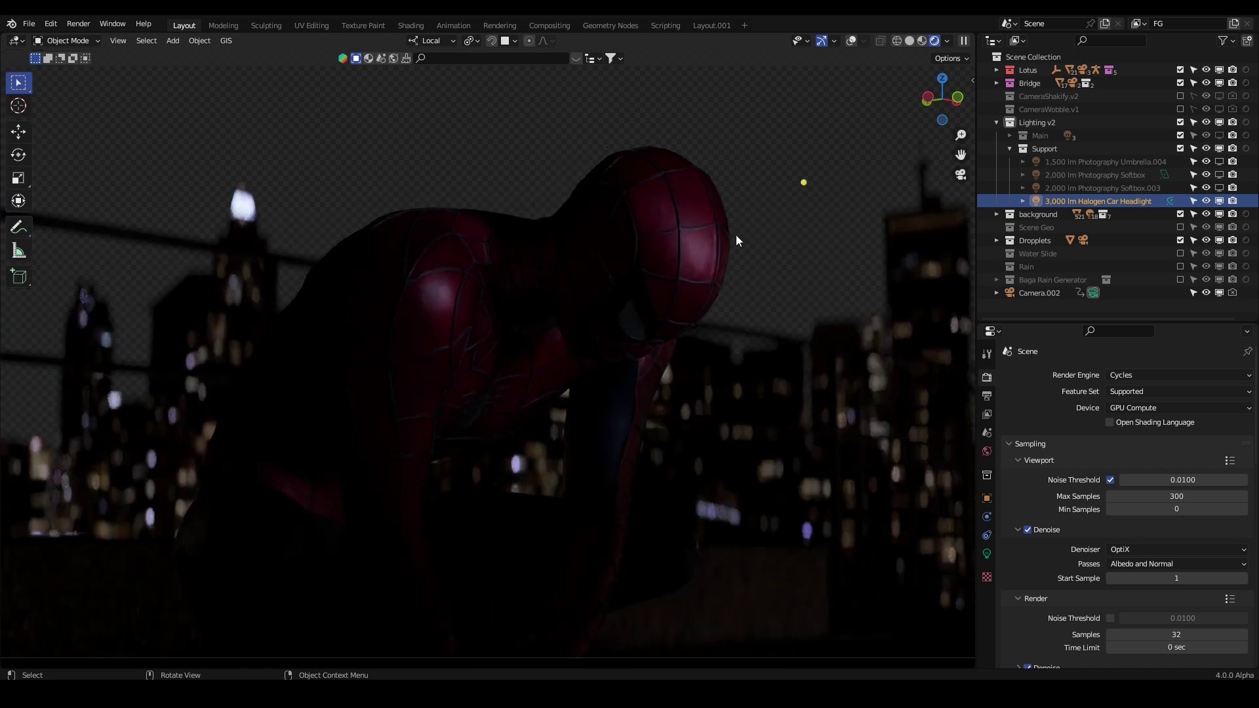
- Re-enable the two Photography Softbox lights and Umbrella.004 in the viewport and collapse the Support collection
left_click(1221, 188)
left_click(1221, 175)
left_click(1221, 162)
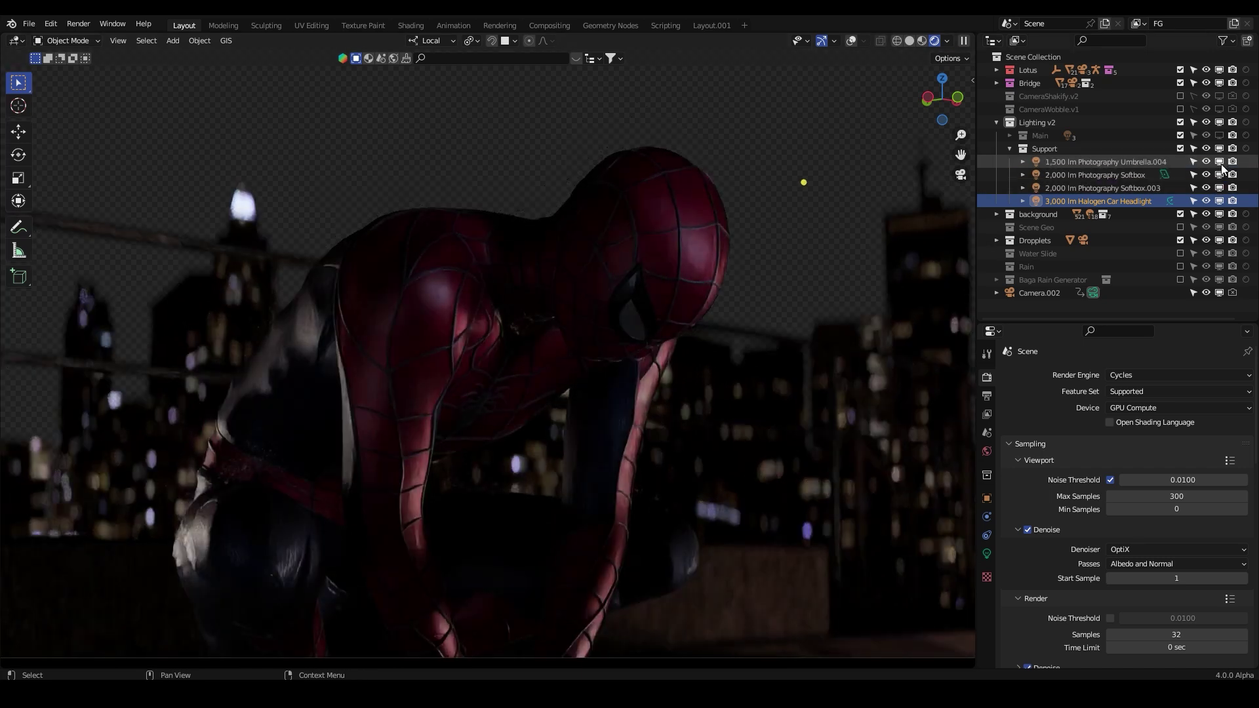
left_click(1010, 149)
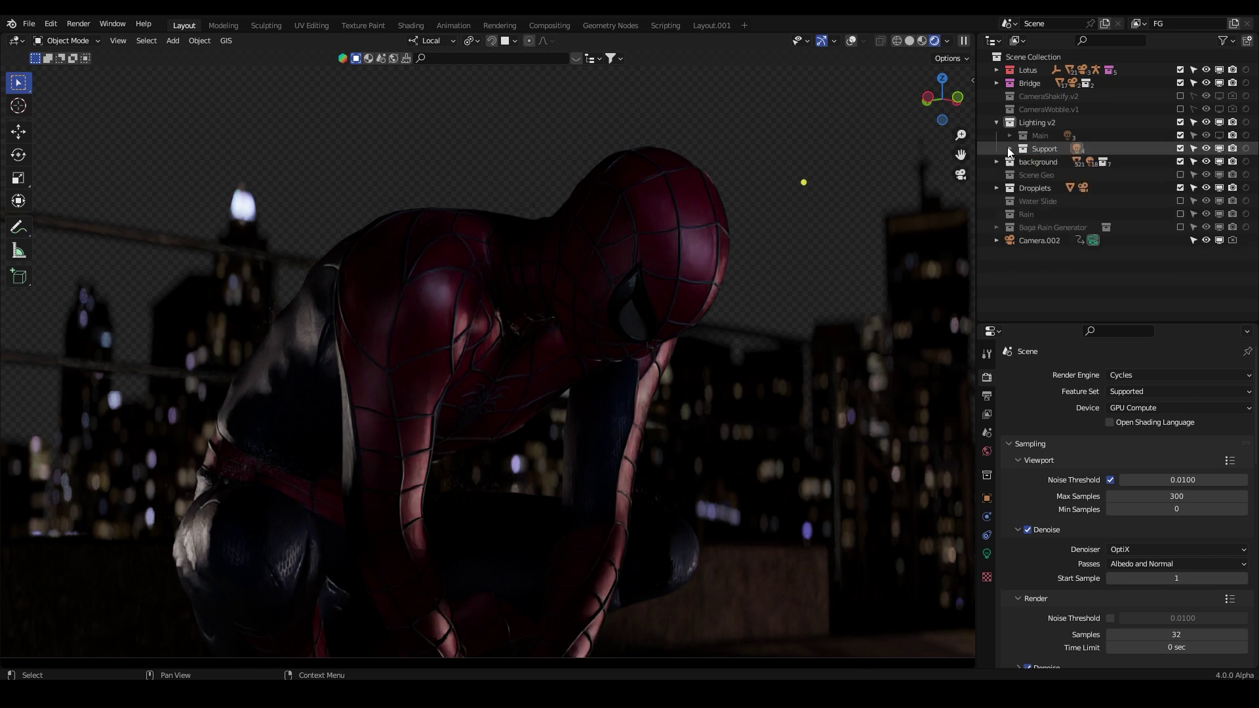
- Isolate the Main light collection in the viewport to examine it alone, and re-enable the Support collection alongside it
left_click(1219, 135, "ctrl")
scroll(552, 305, "down", 3)
scroll(553, 300, "up", 3)
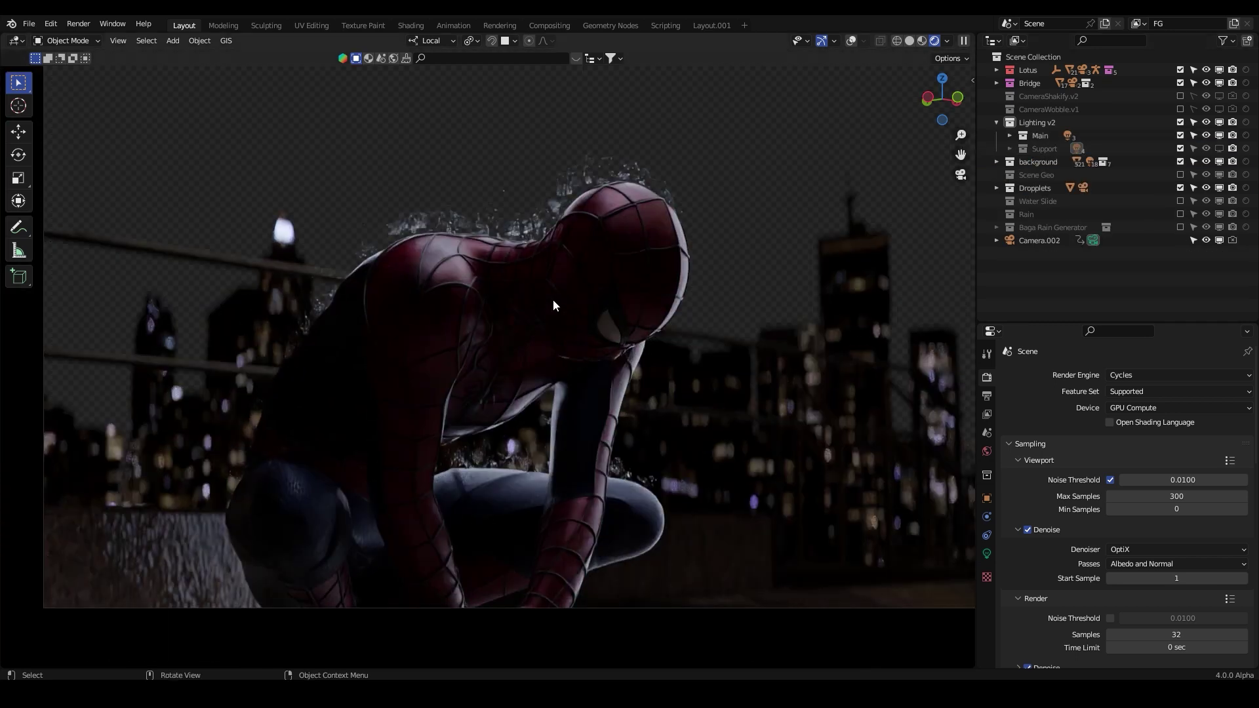
scroll(570, 264, "up", 3)
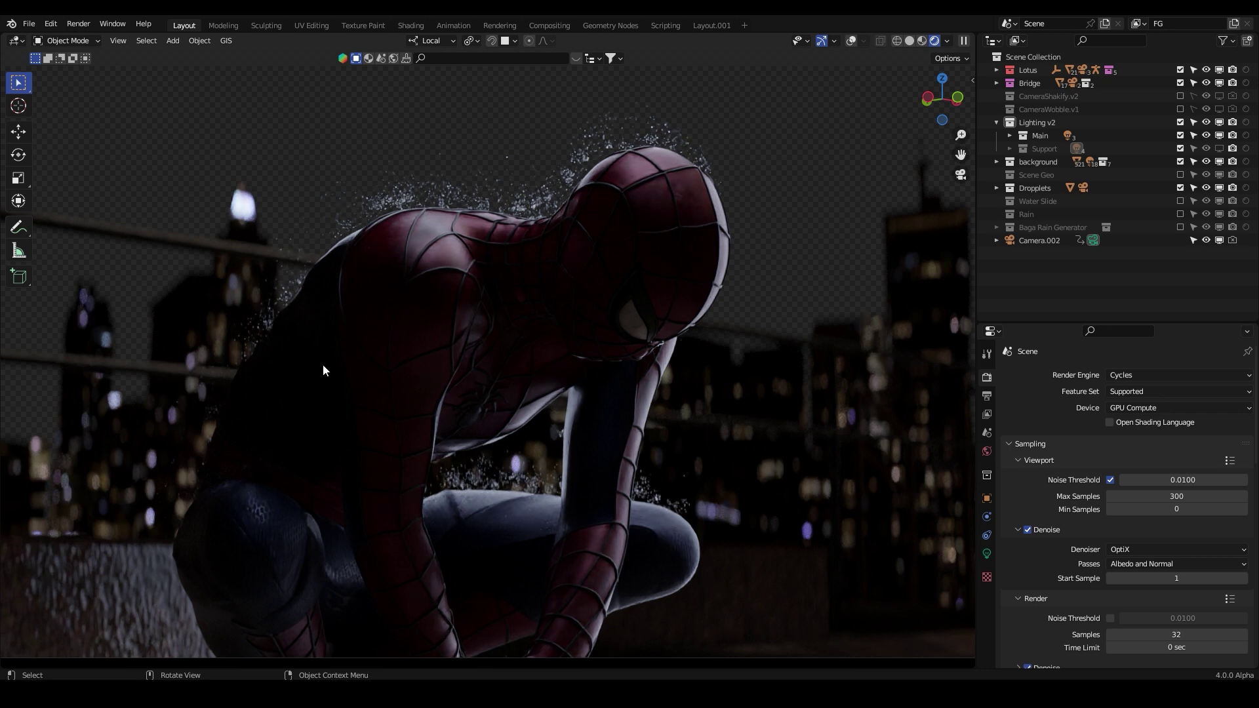
scroll(322, 371, "down", 1)
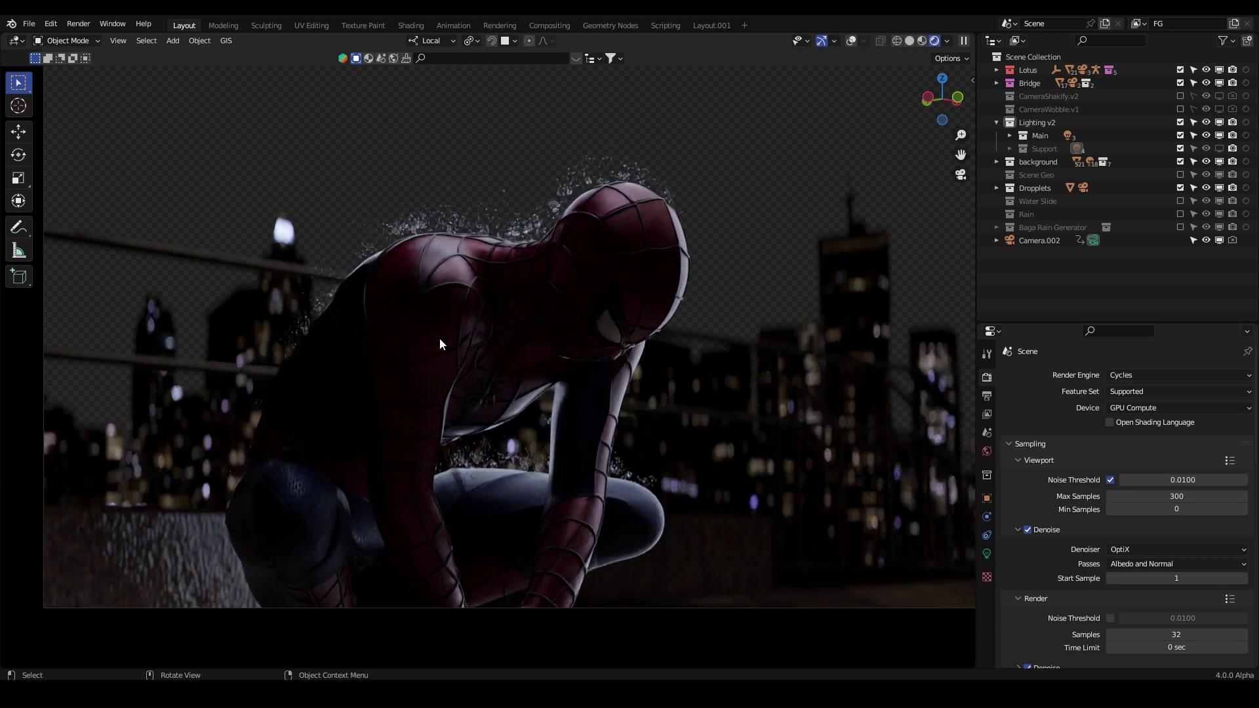
left_click(1219, 148)
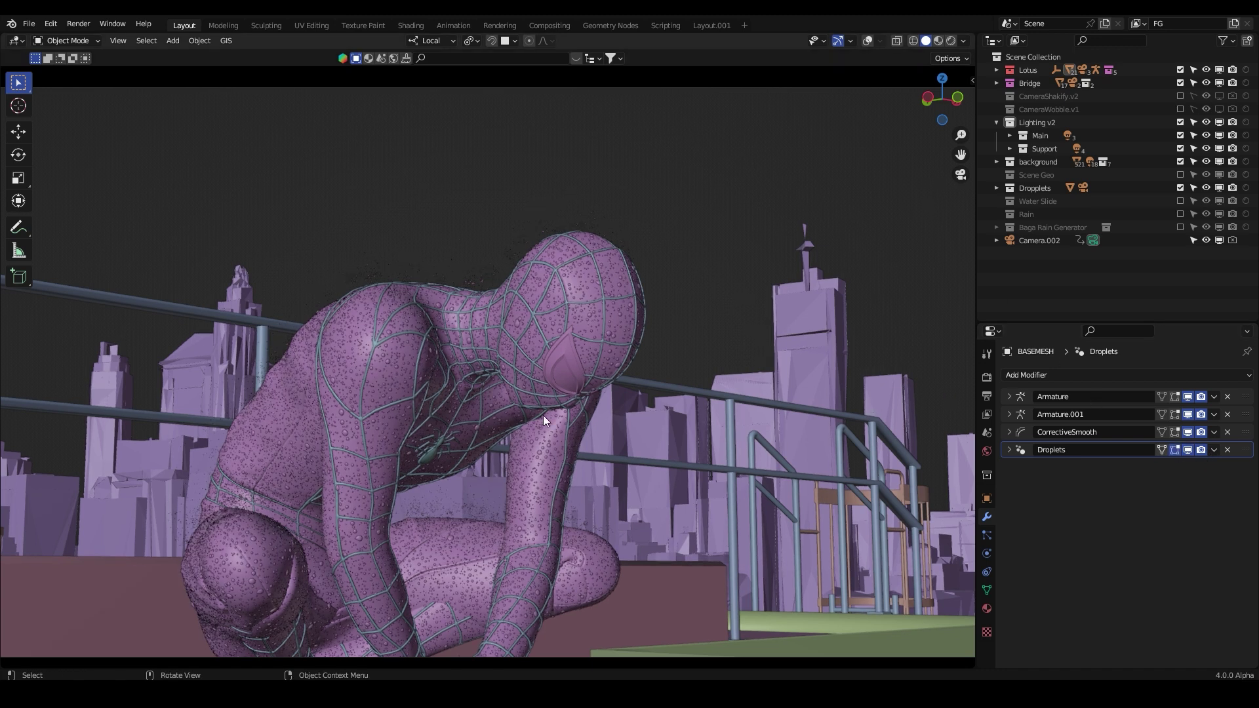
- Inspect the droplets on the suit up close in solid shading, and in rendered shading across the shoulder and back
left_click_drag(961, 155, 918, 169)
scroll(488, 281, "up", 6)
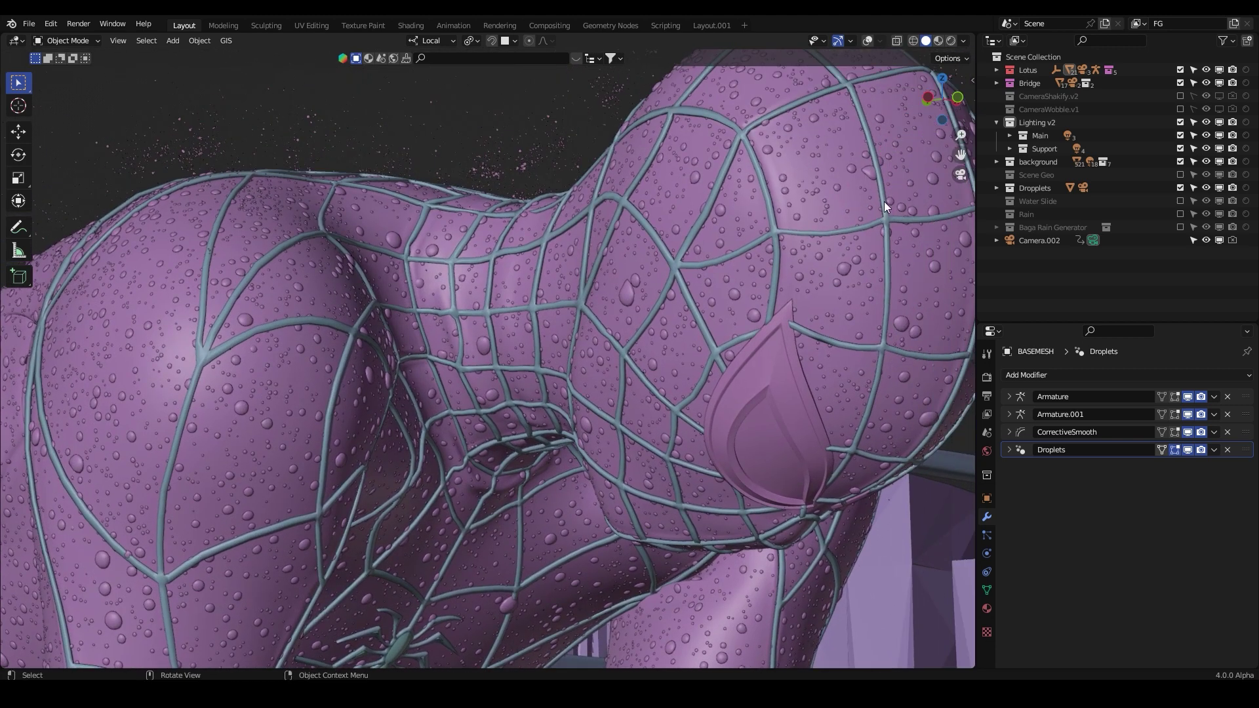
left_click(952, 44)
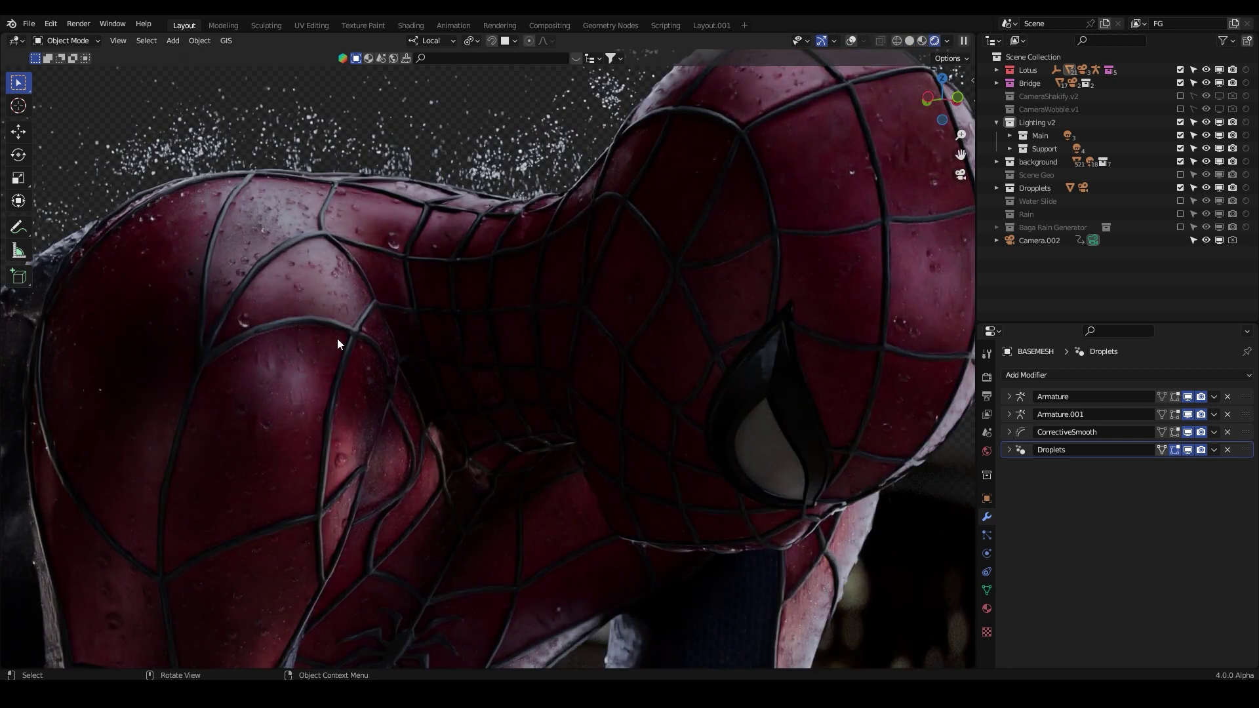
scroll(329, 337, "up", 4)
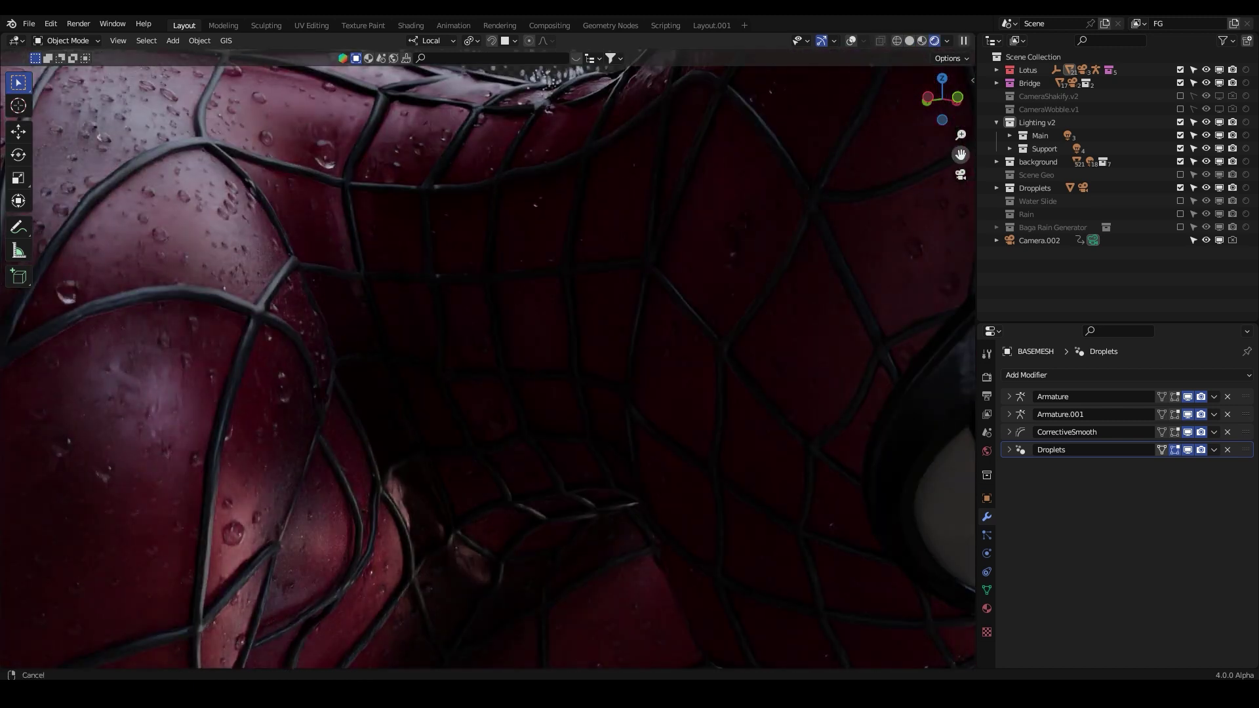
left_click_drag(960, 155, 1188, 223)
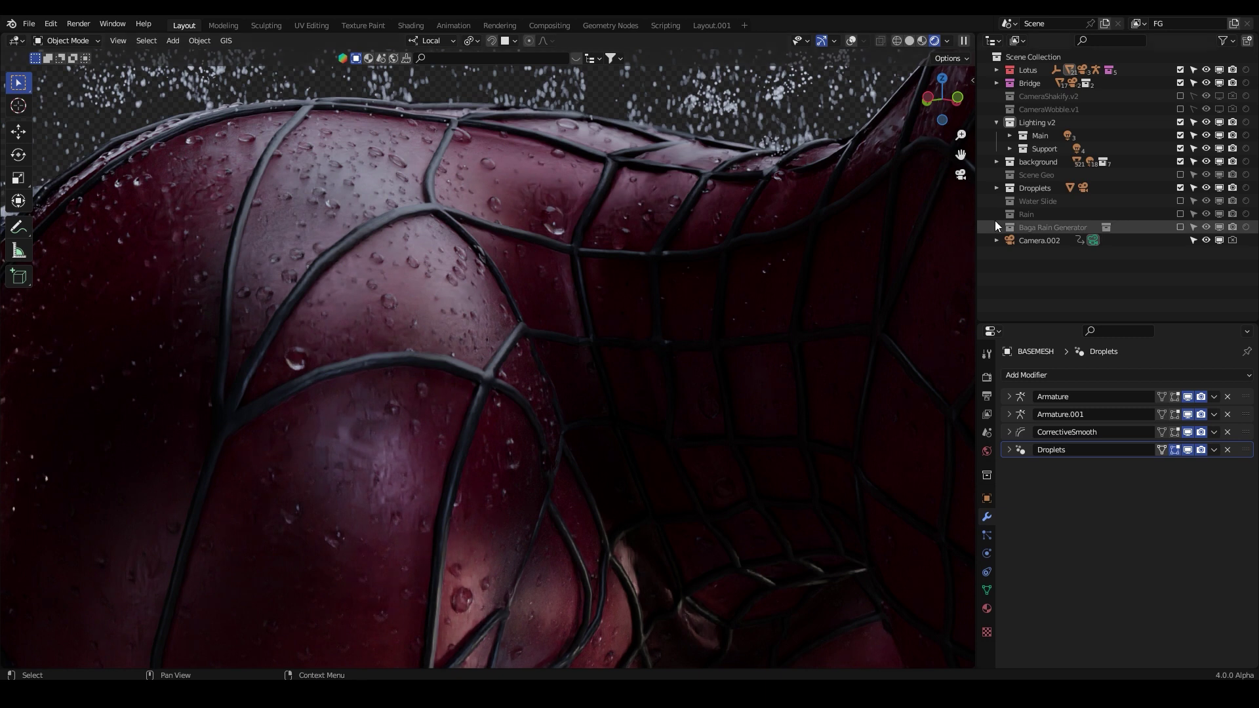
left_click_drag(960, 155, 1118, 141)
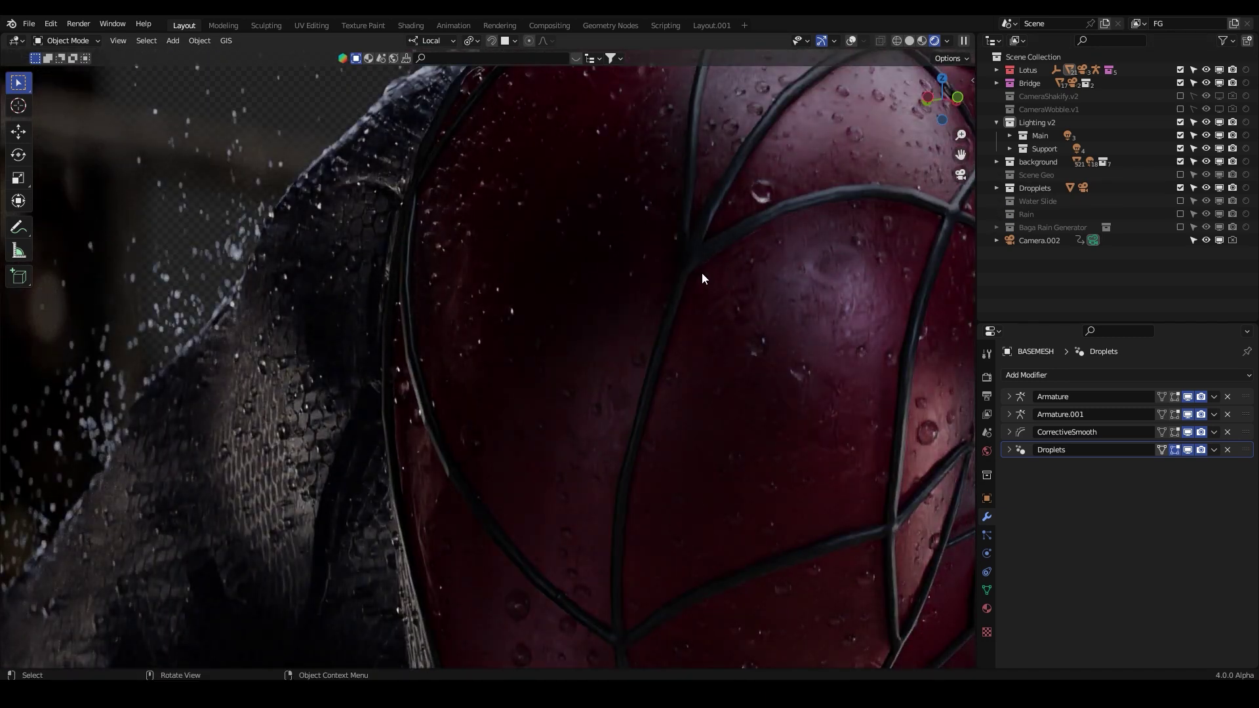
scroll(702, 273, "up", 1)
scroll(702, 274, "down", 3)
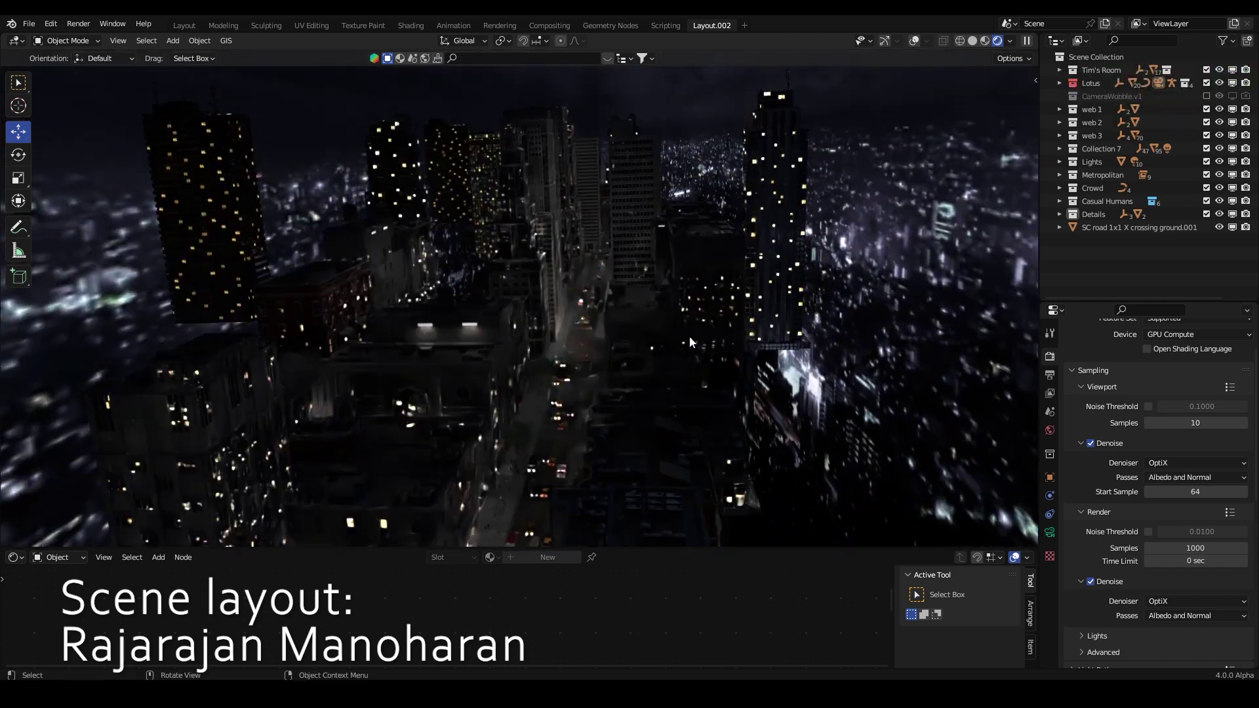
- Switch the night city scene's viewport to solid shading
left_click(973, 42)
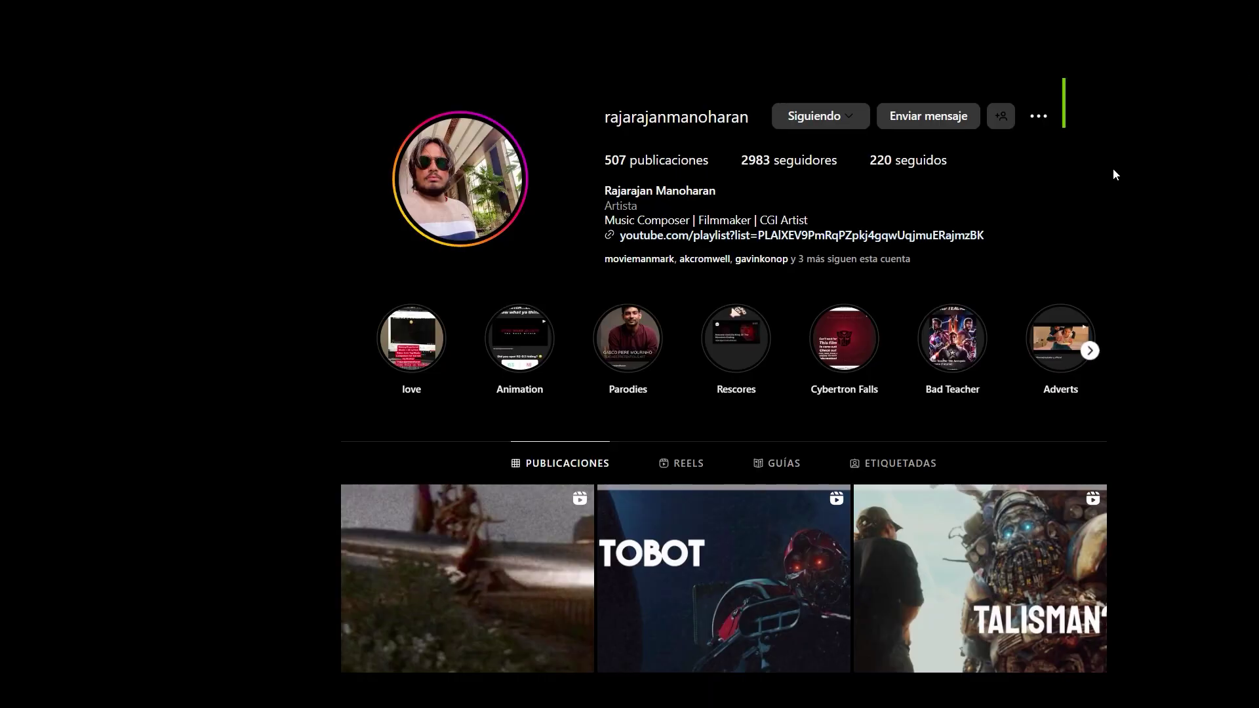
- Browse the scene layout artist's Instagram profile down to the grid of posts
scroll(724, 377, "down", 1)
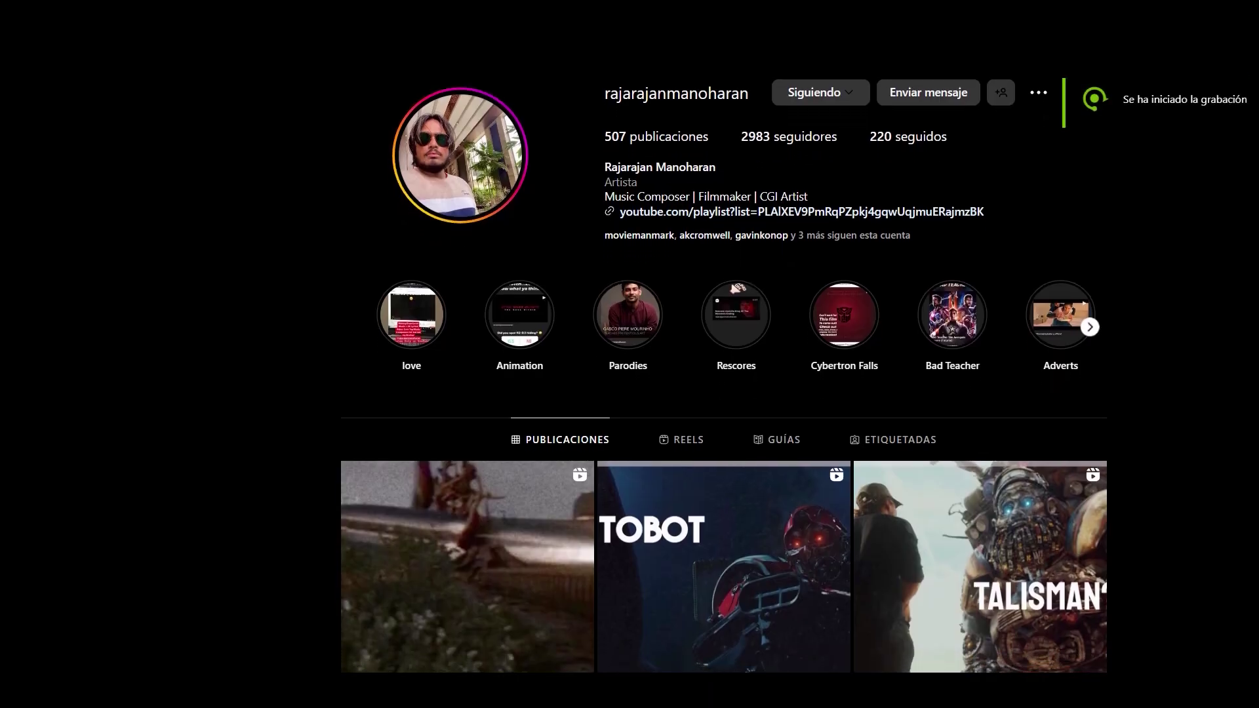
scroll(724, 380, "down", 5)
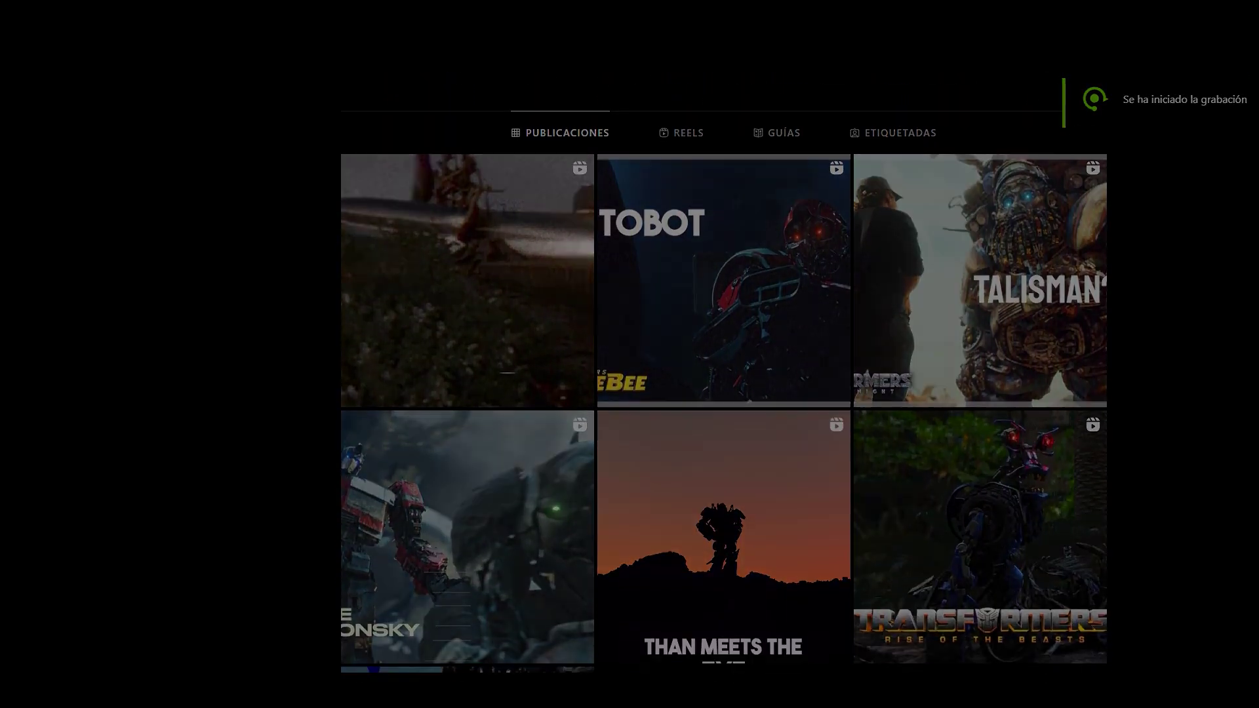
scroll(724, 381, "down", 1)
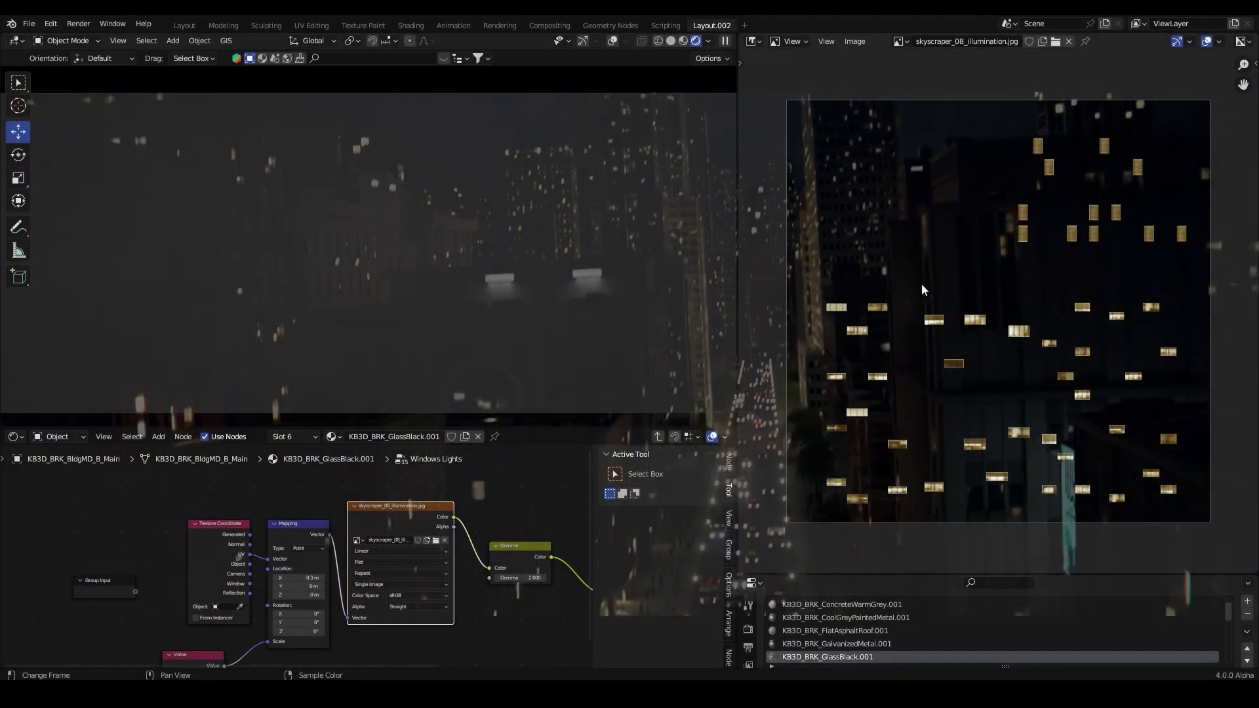
- Examine the lit windows in the skyscraper_08_illumination.jpg texture up close in the image editor
scroll(1017, 317, "up", 3)
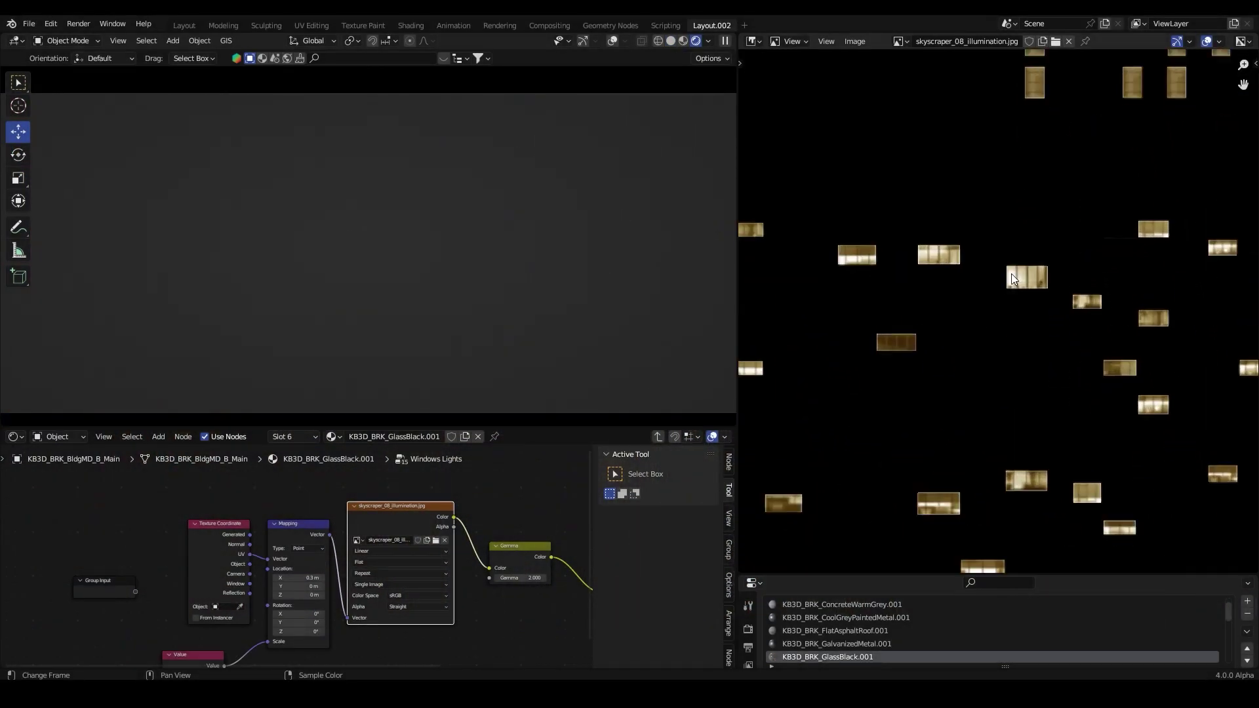
middle_click_drag(1039, 271, 1068, 280)
scroll(918, 277, "down", 3)
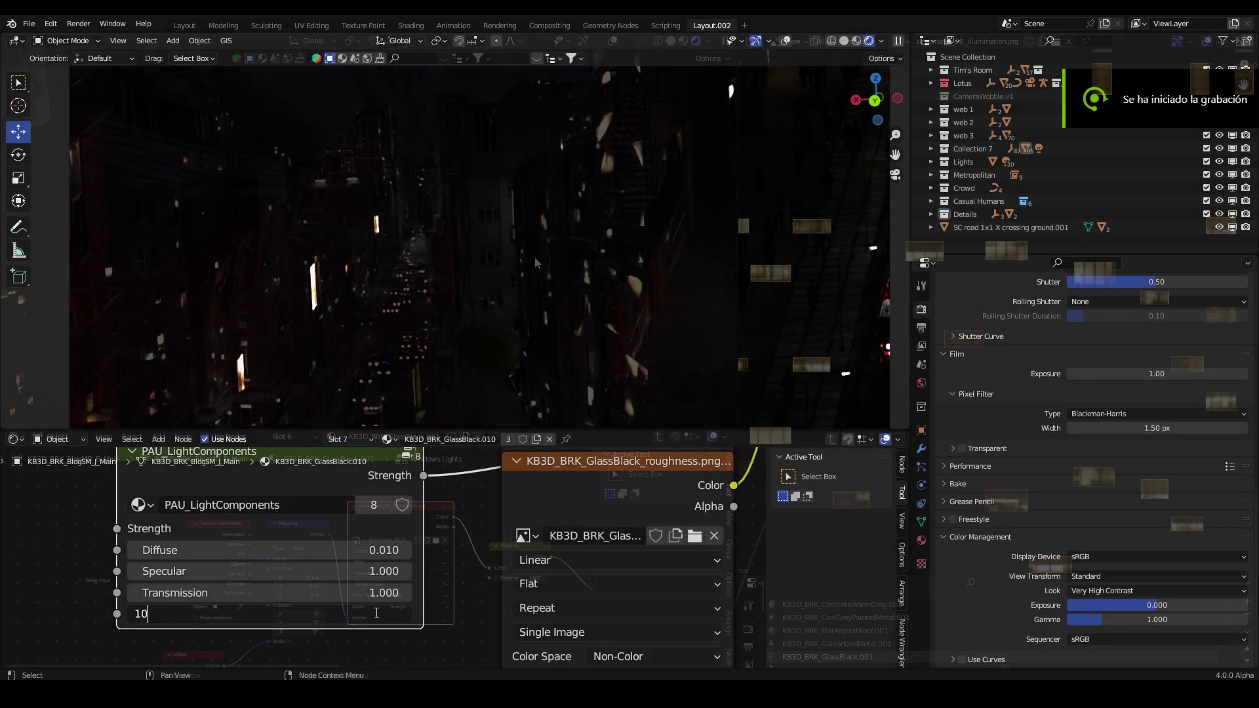
- Set the Indirect value of the PAU_LightComponents node to 10000 in the KB3D_BRK_GlassBlack.010 material
type("00")
key("Return")
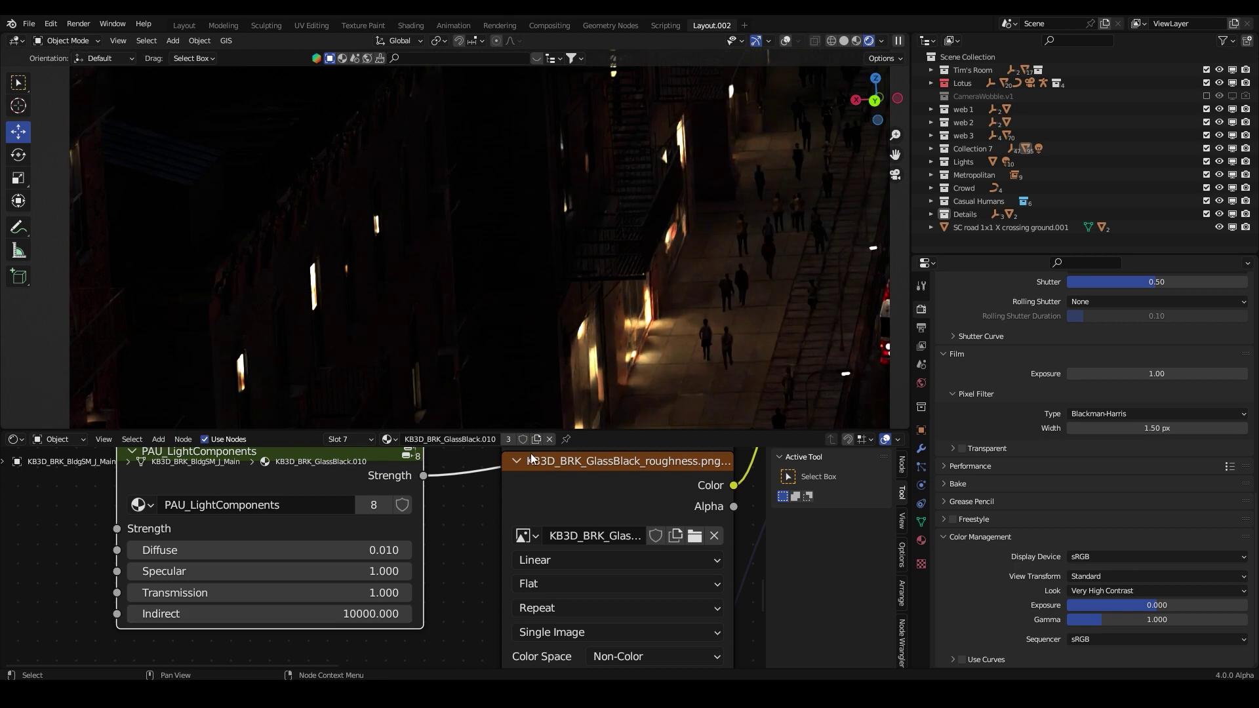
left_click_drag(565, 429, 617, 490)
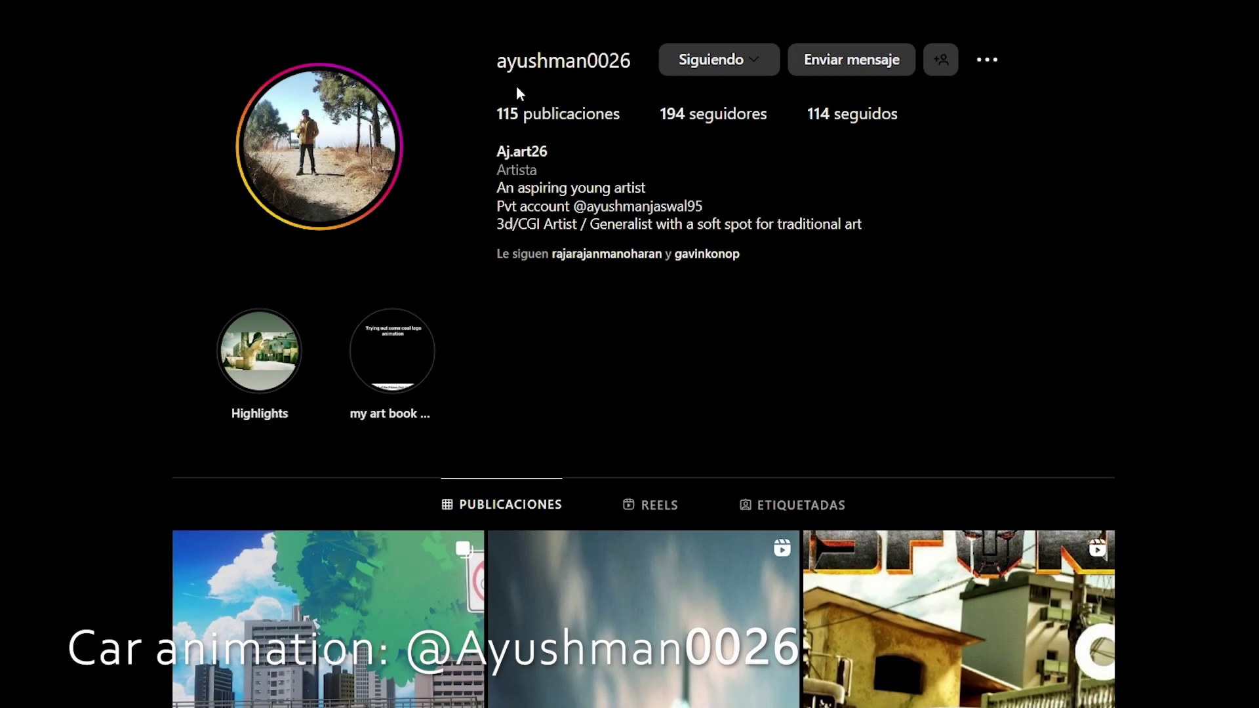
- Browse the car animation artist's Instagram profile and its posts
scroll(624, 156, "down", 3)
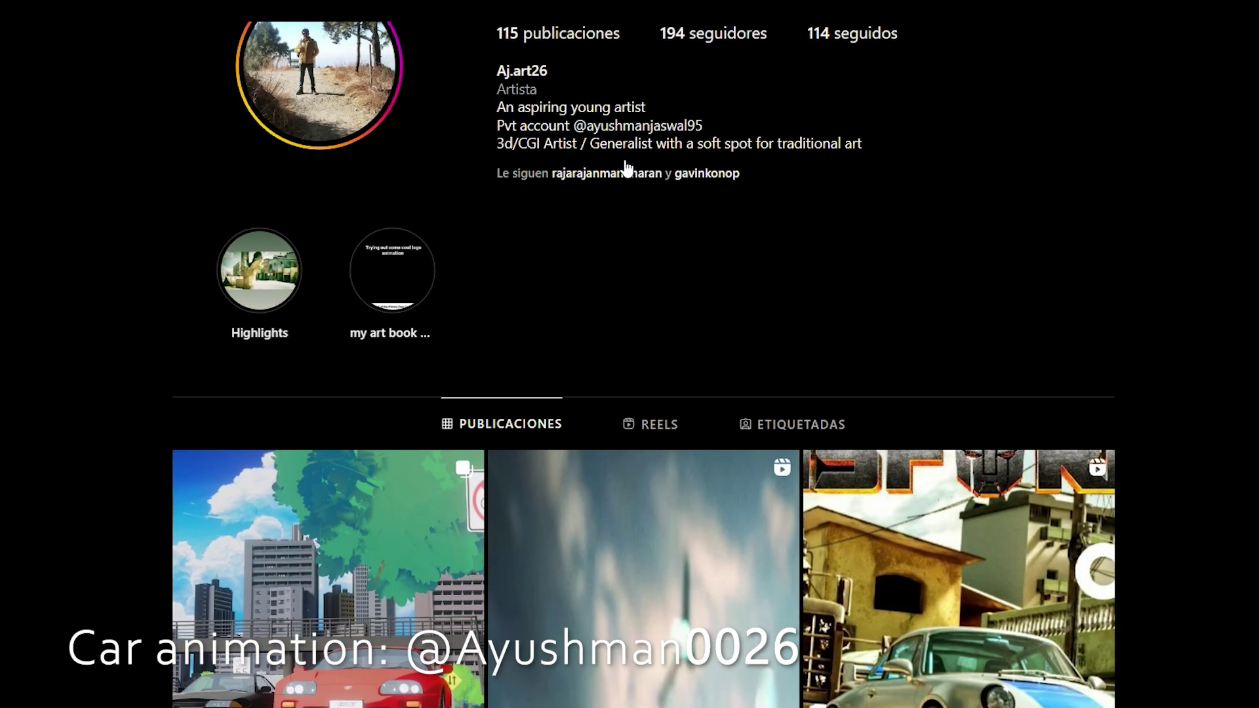
scroll(872, 335, "down", 1)
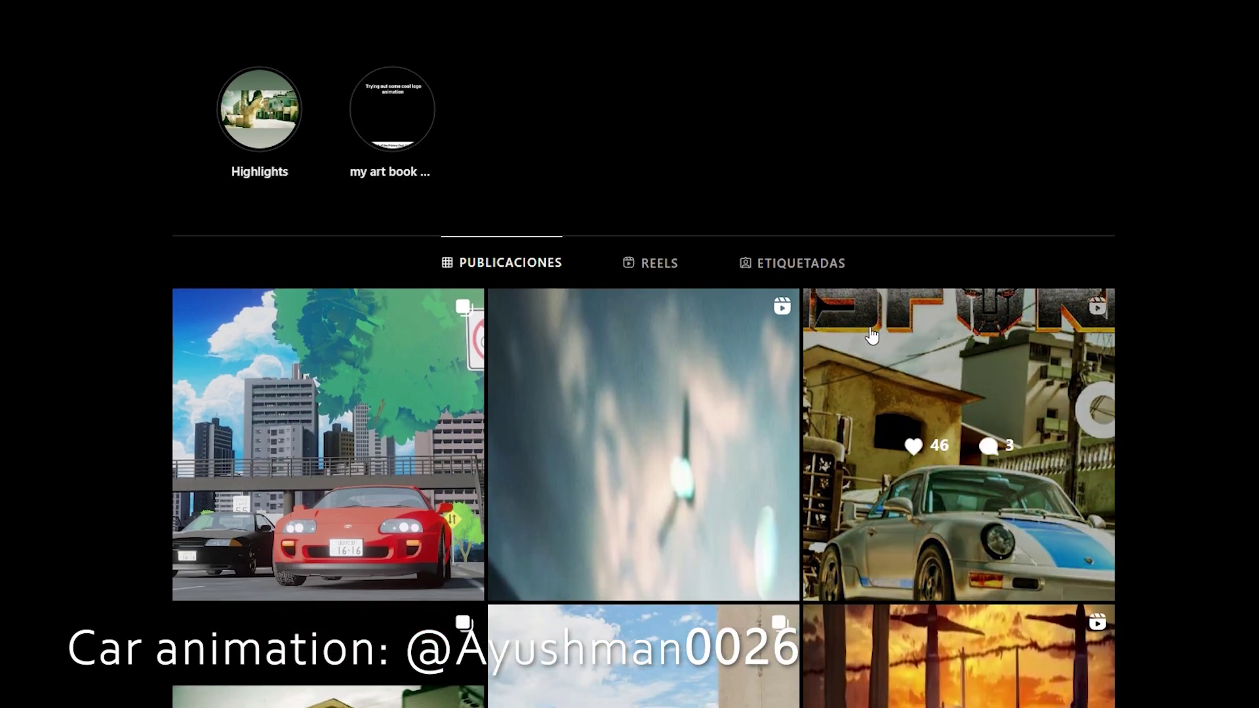
scroll(892, 343, "down", 3)
scroll(689, 427, "down", 3)
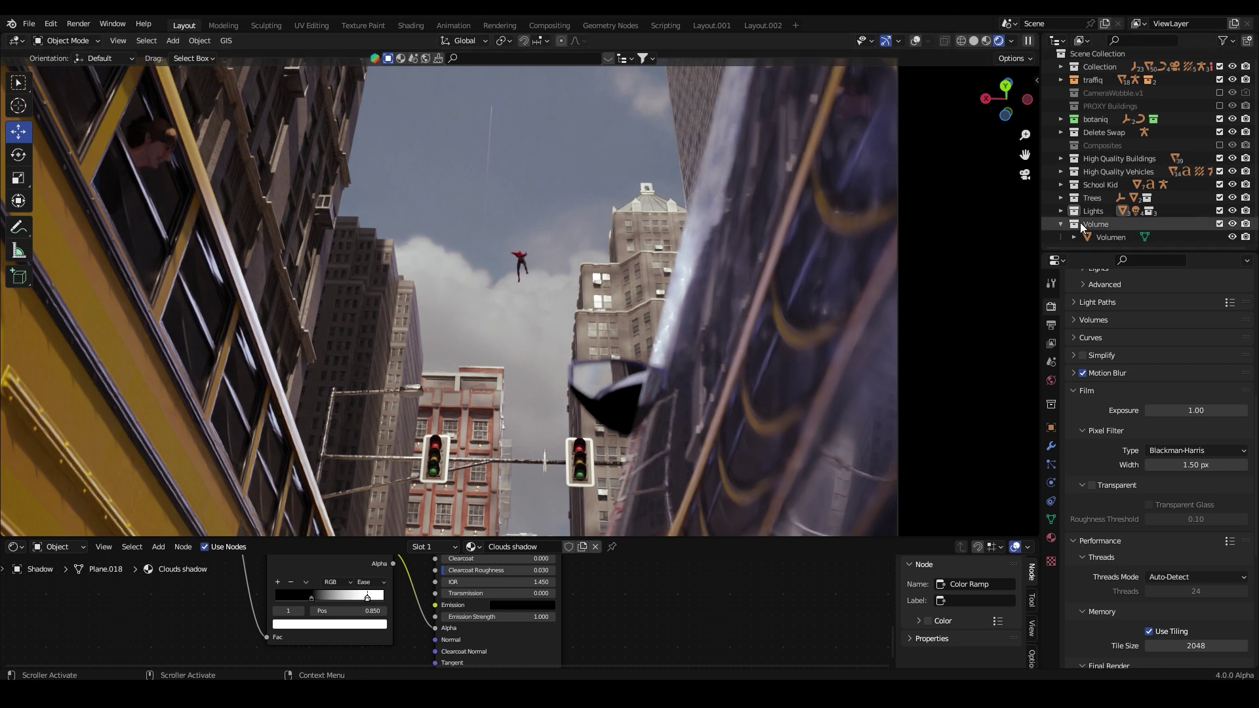
- Collapse the Planes collection and expand the Suns collection inside the daytime street scene's Lights collection
scroll(1104, 203, "down", 2)
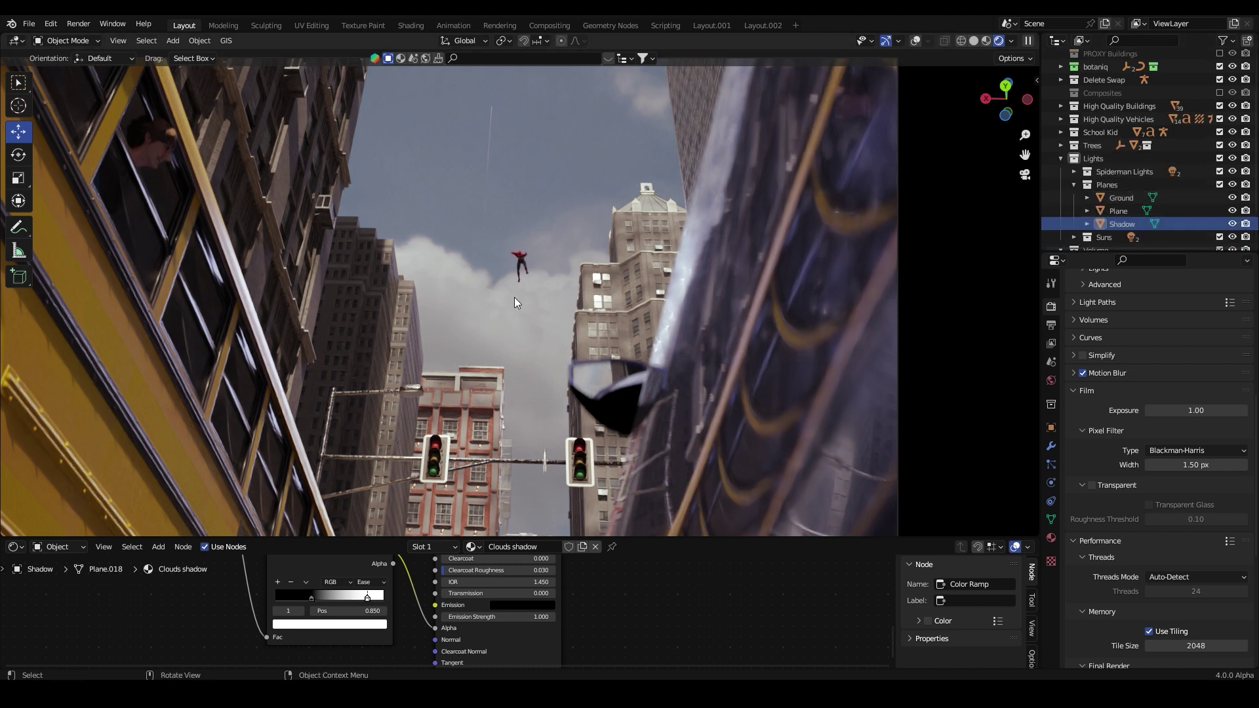
left_click(1073, 185)
left_click(1075, 210)
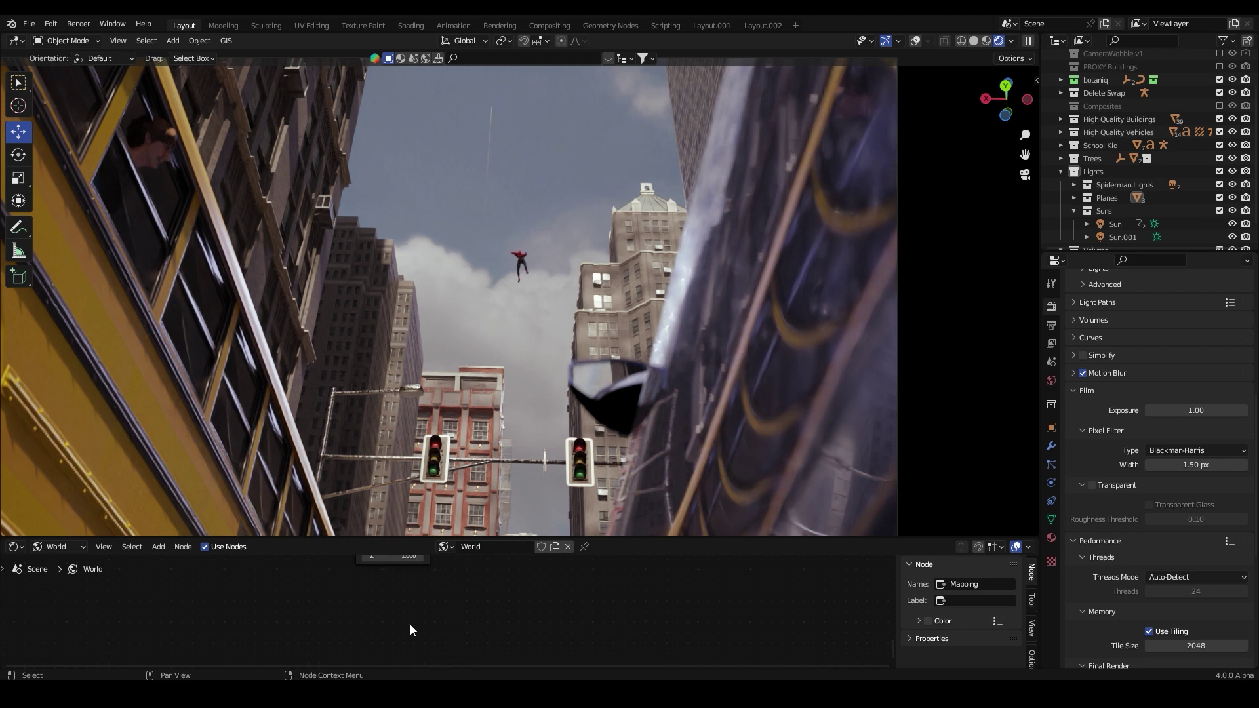
- Set the World Background node's strength to 0 and hide the Sun.001 light in the viewport
middle_click_drag(411, 624, 447, 651)
scroll(464, 634, "down", 4)
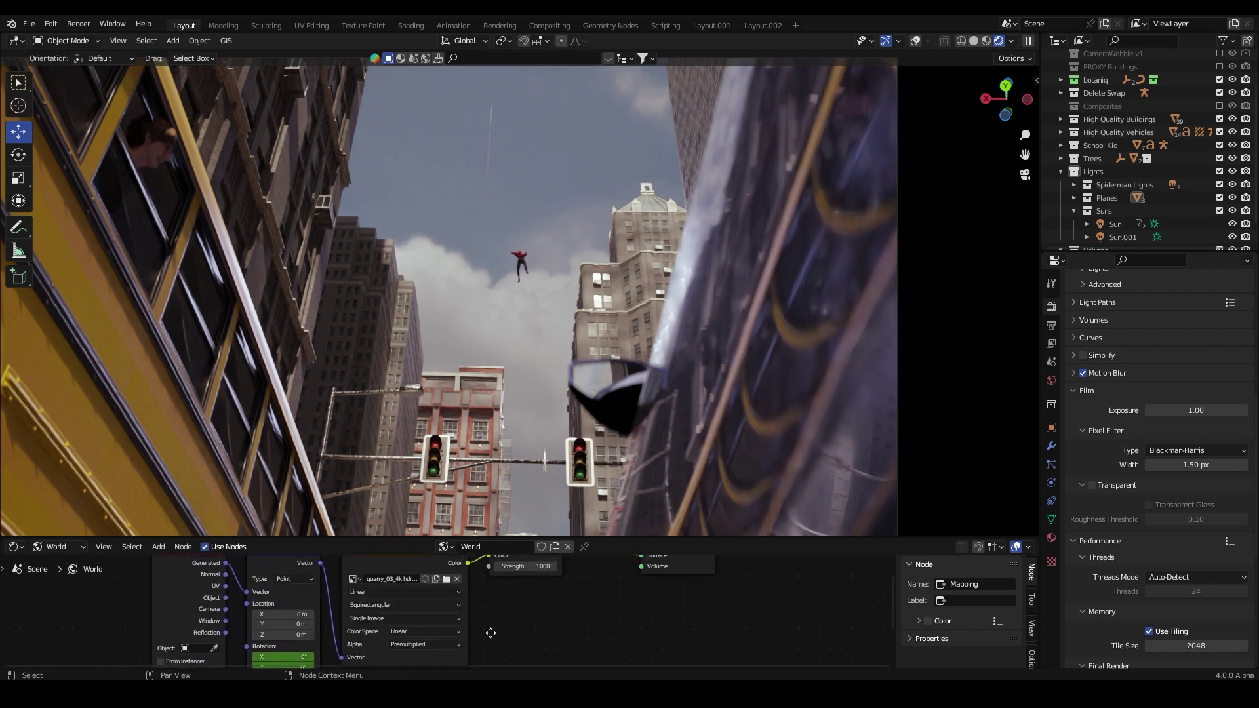
key("Return")
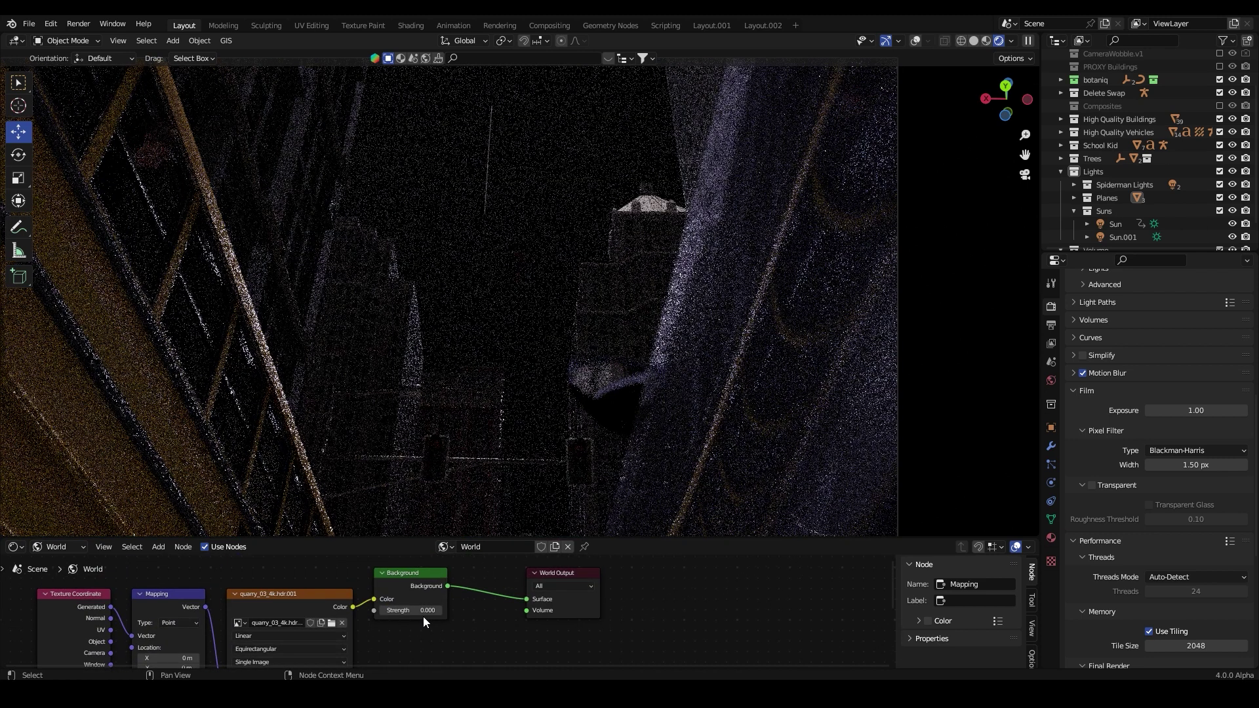
left_click(1233, 238)
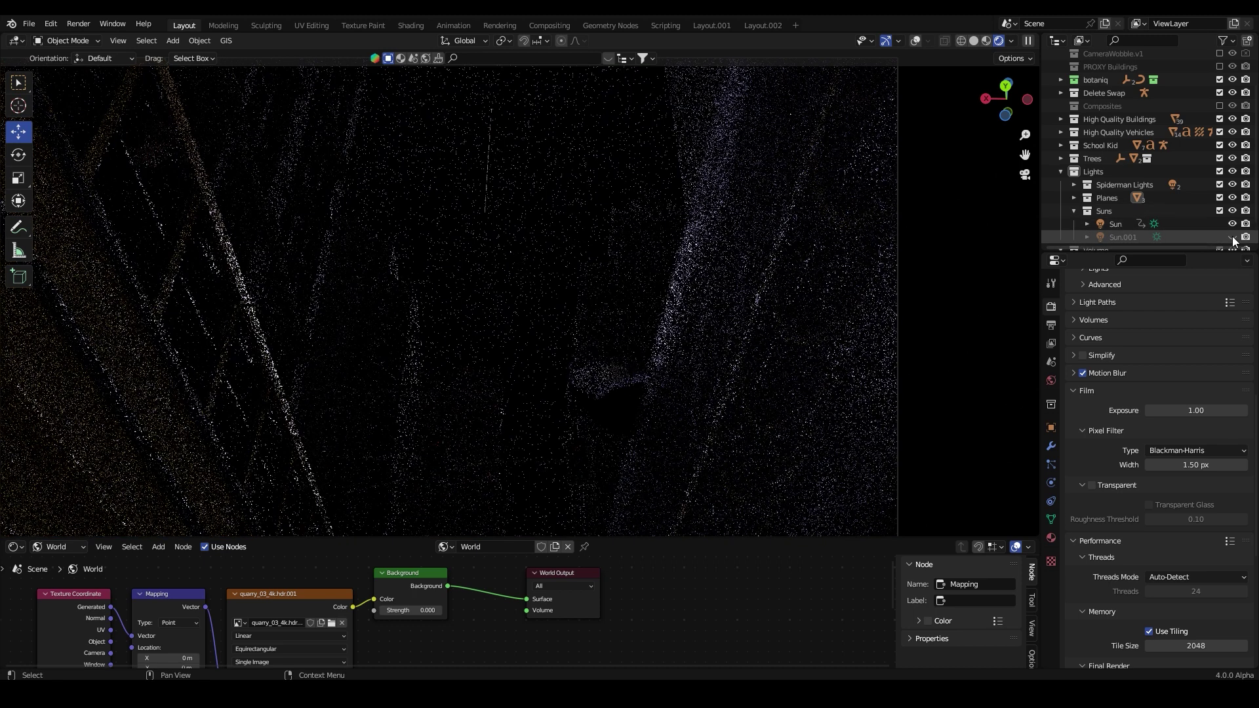